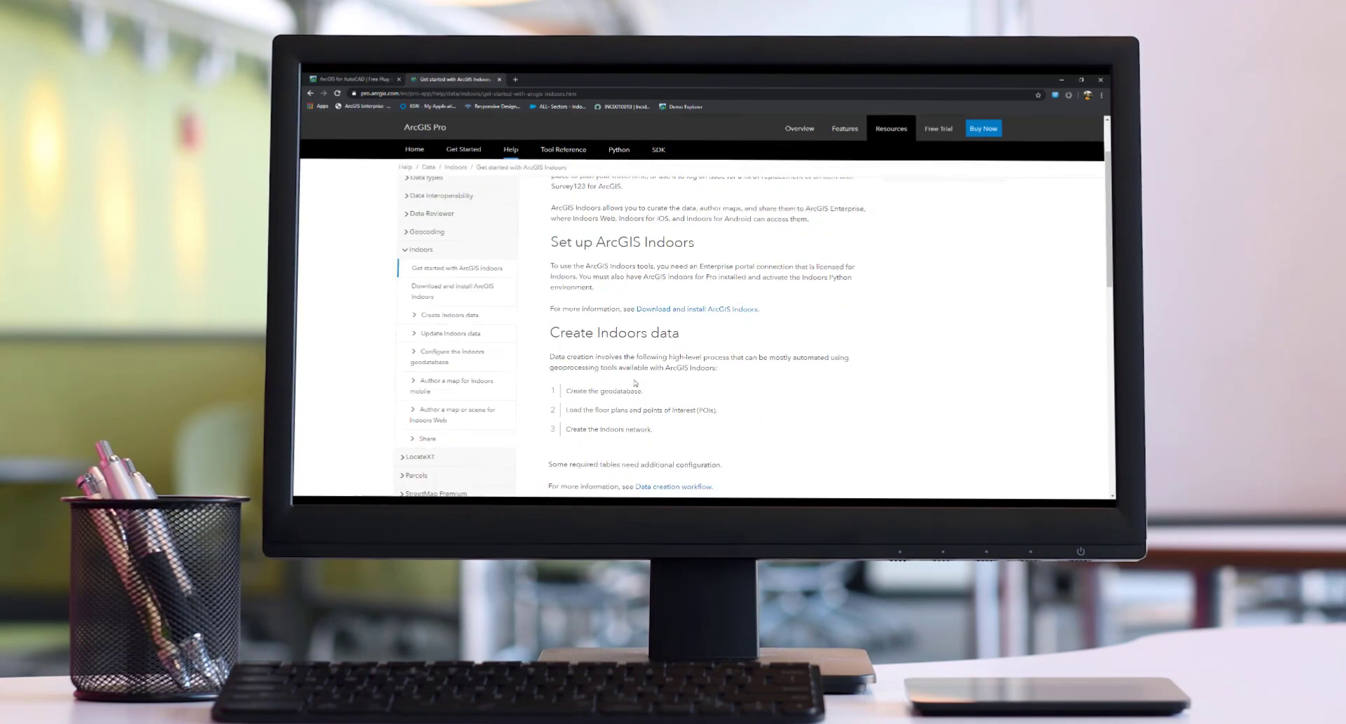
# Step: Open the ArcGIS Pro help topic on downloading and installing ArcGIS Indoors
pyautogui.click(677, 309)
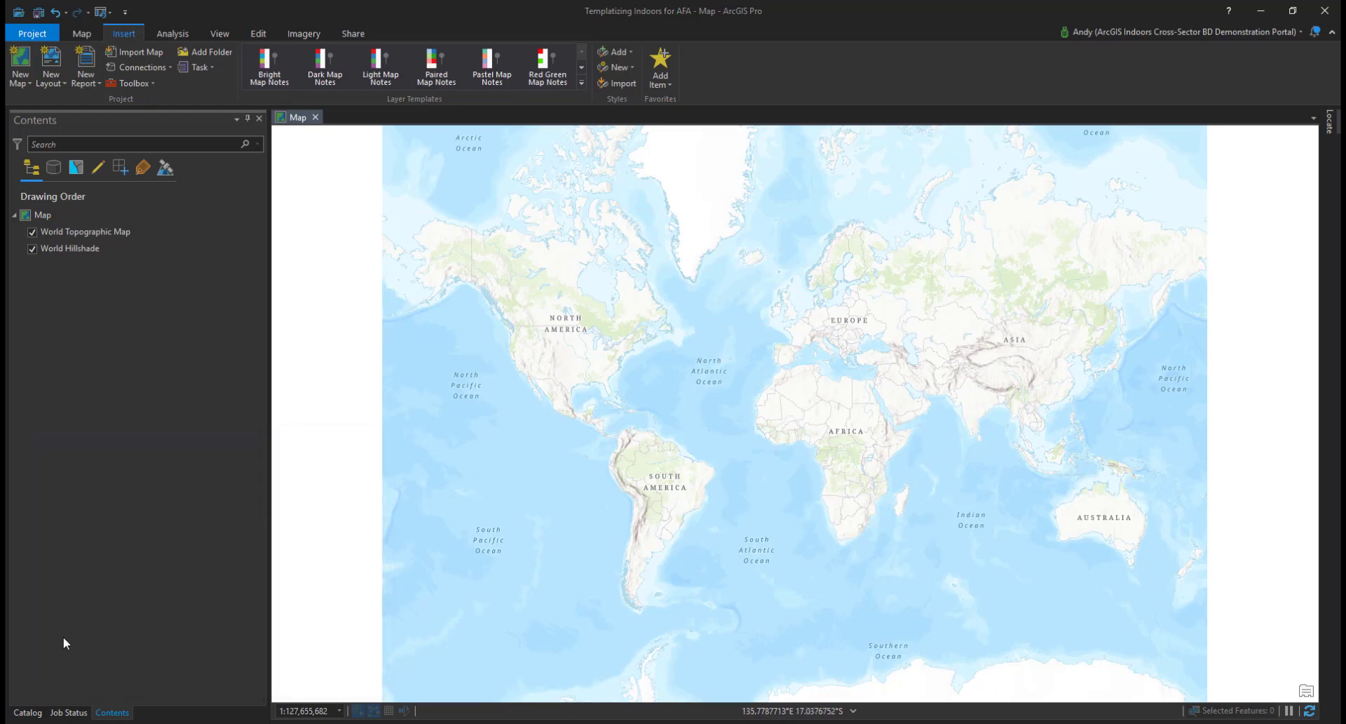
# Step: Expand the project's databases in the catalog and inspect the Templatizing Indoors for AFA.gdb geodatabase
pyautogui.click(26, 712)
pyautogui.click(21, 219)
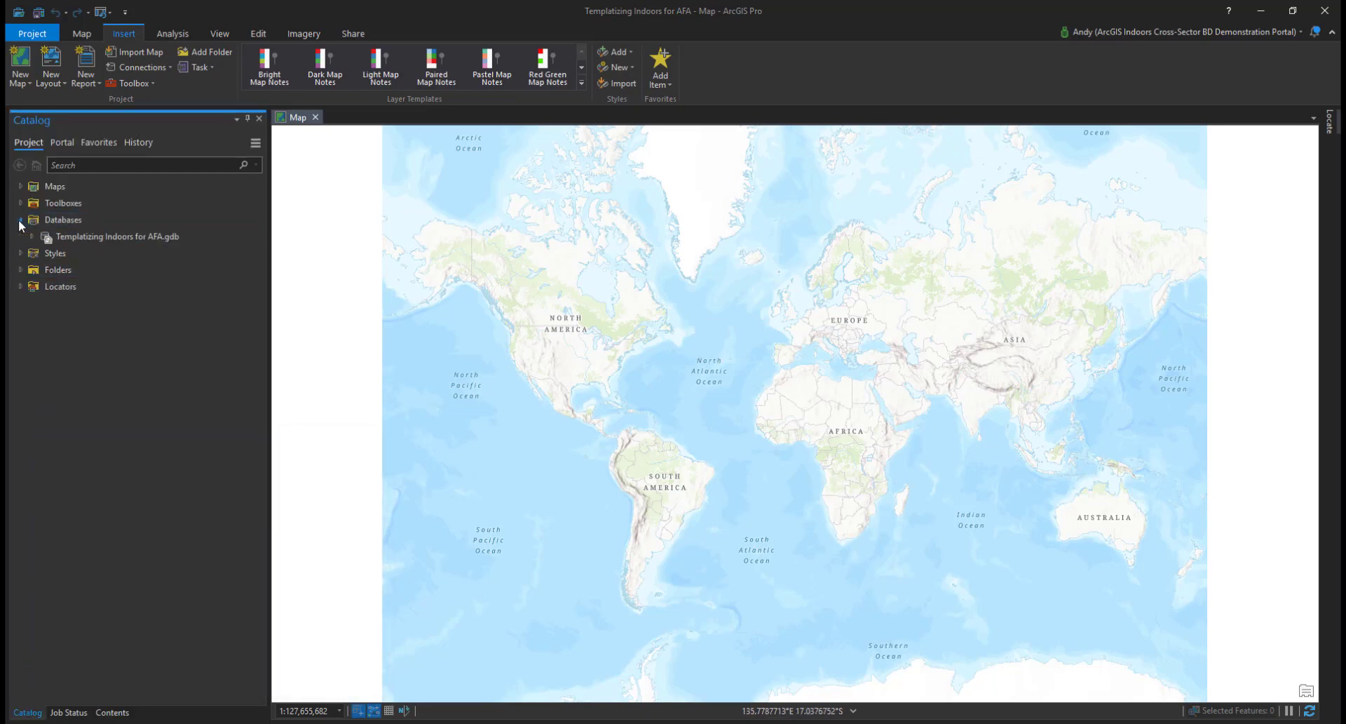
pyautogui.click(73, 236)
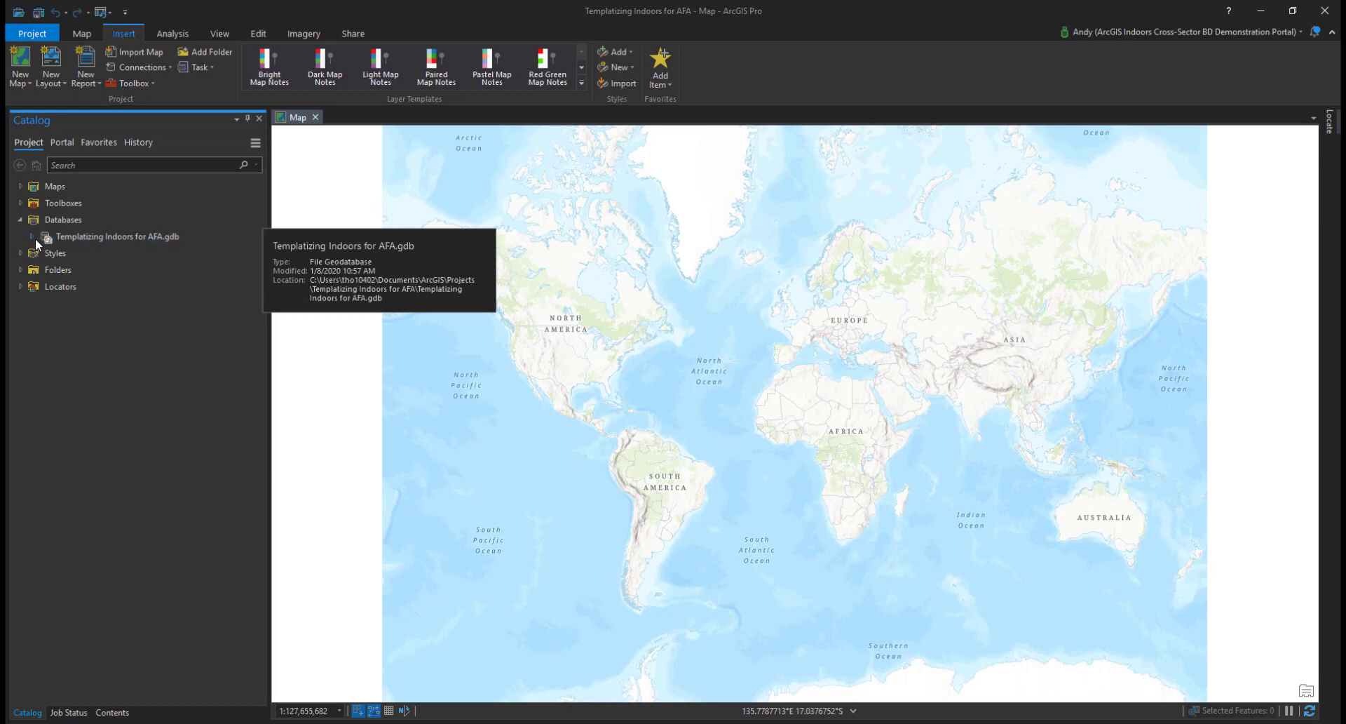
pyautogui.click(105, 225)
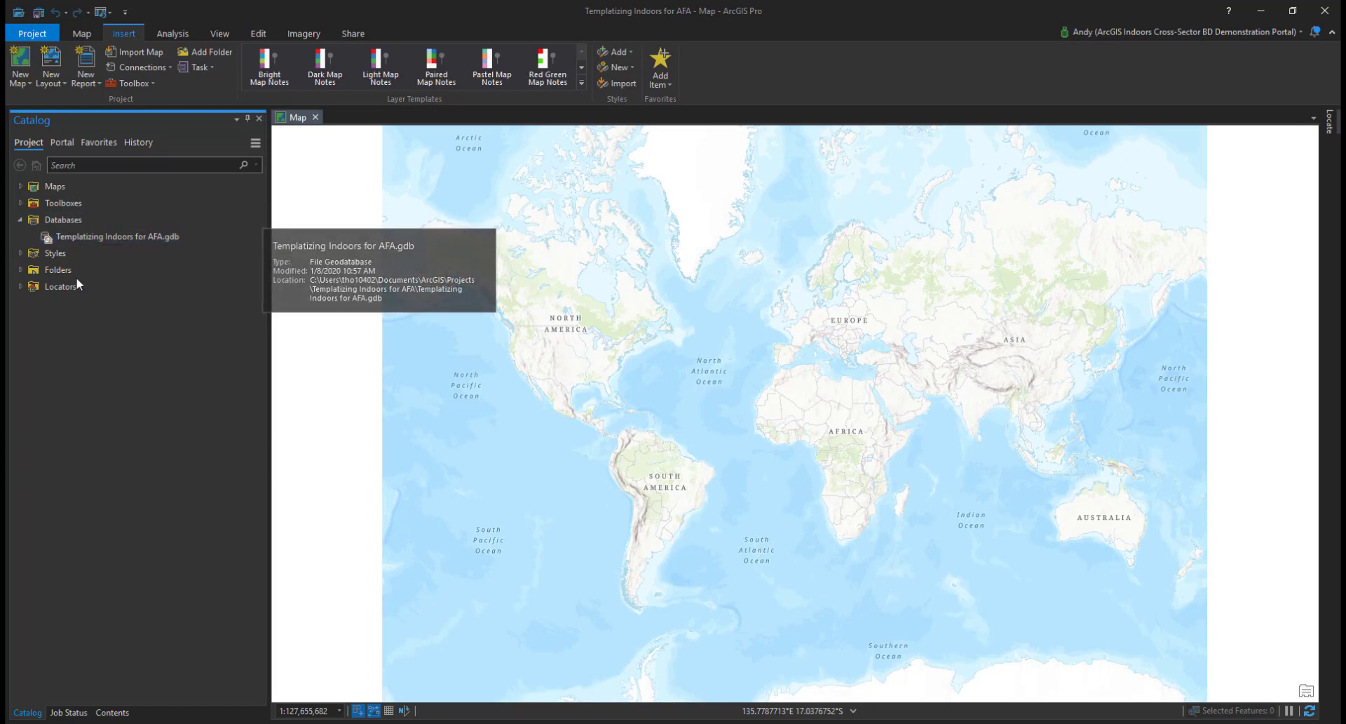
# Step: Search the geoprocessing tools for "Create Indoors" and open the Create Indoors Database tool
pyautogui.click(172, 33)
pyautogui.click(191, 62)
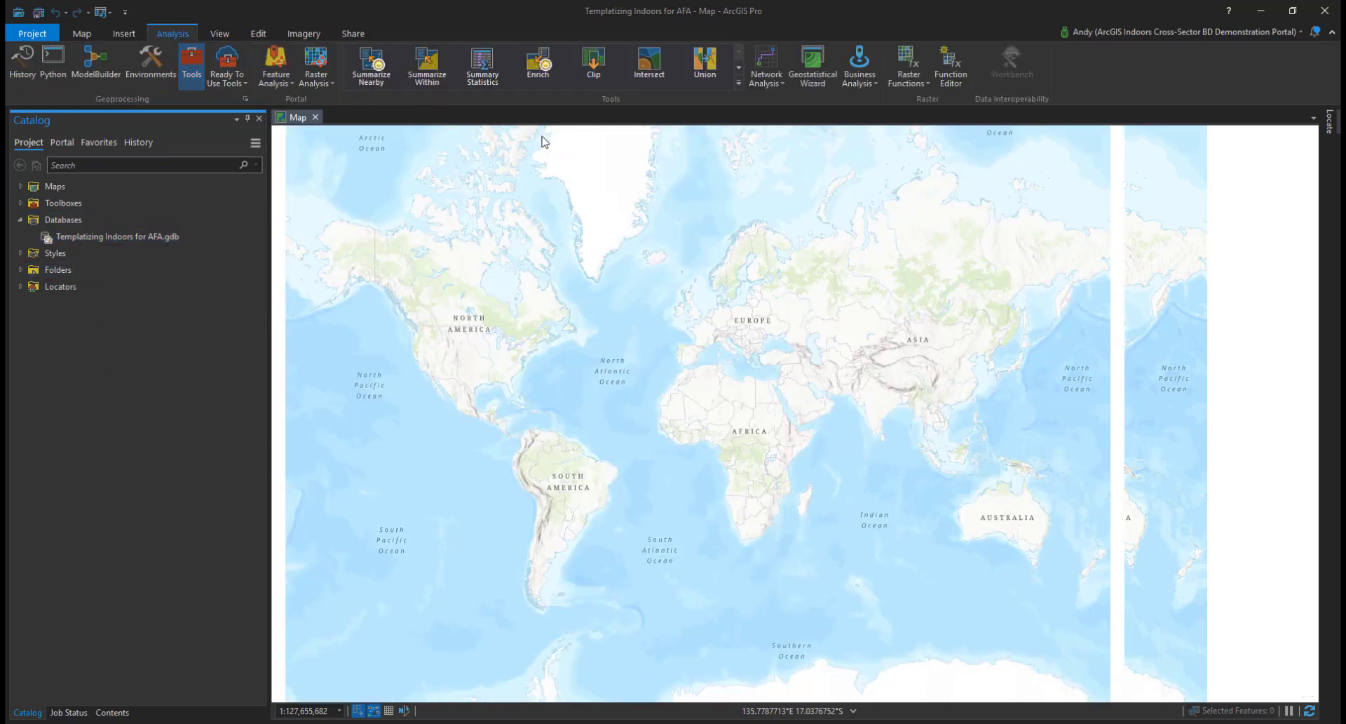
pyautogui.click(1178, 145)
pyautogui.write('Cre')
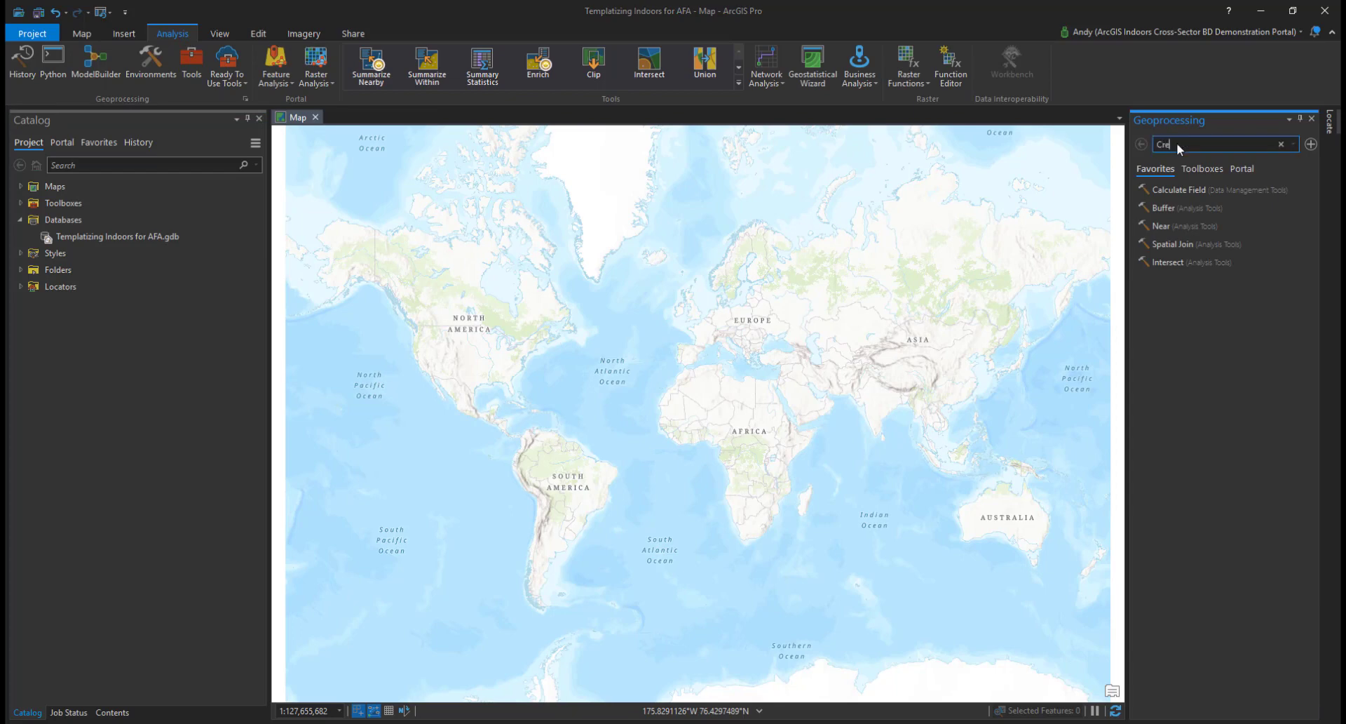
pyautogui.write('ate Indoor')
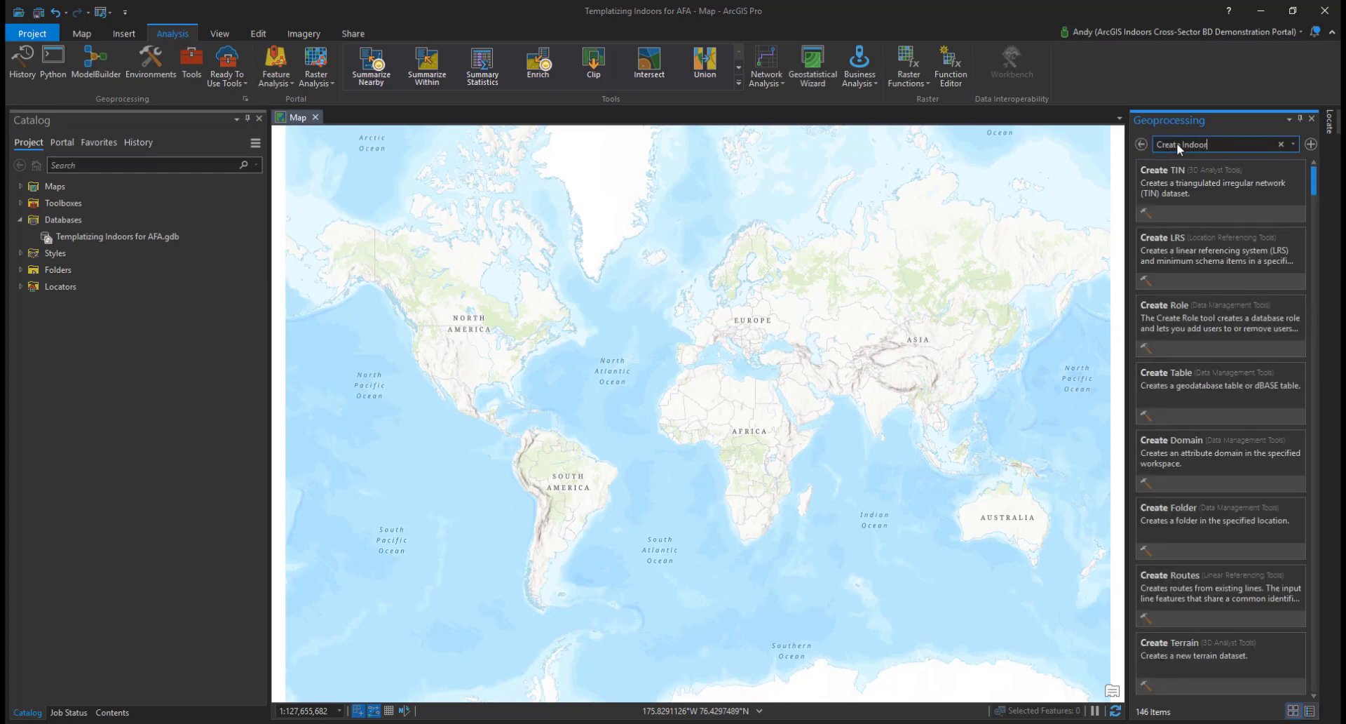
pyautogui.write('s')
pyautogui.click(1187, 170)
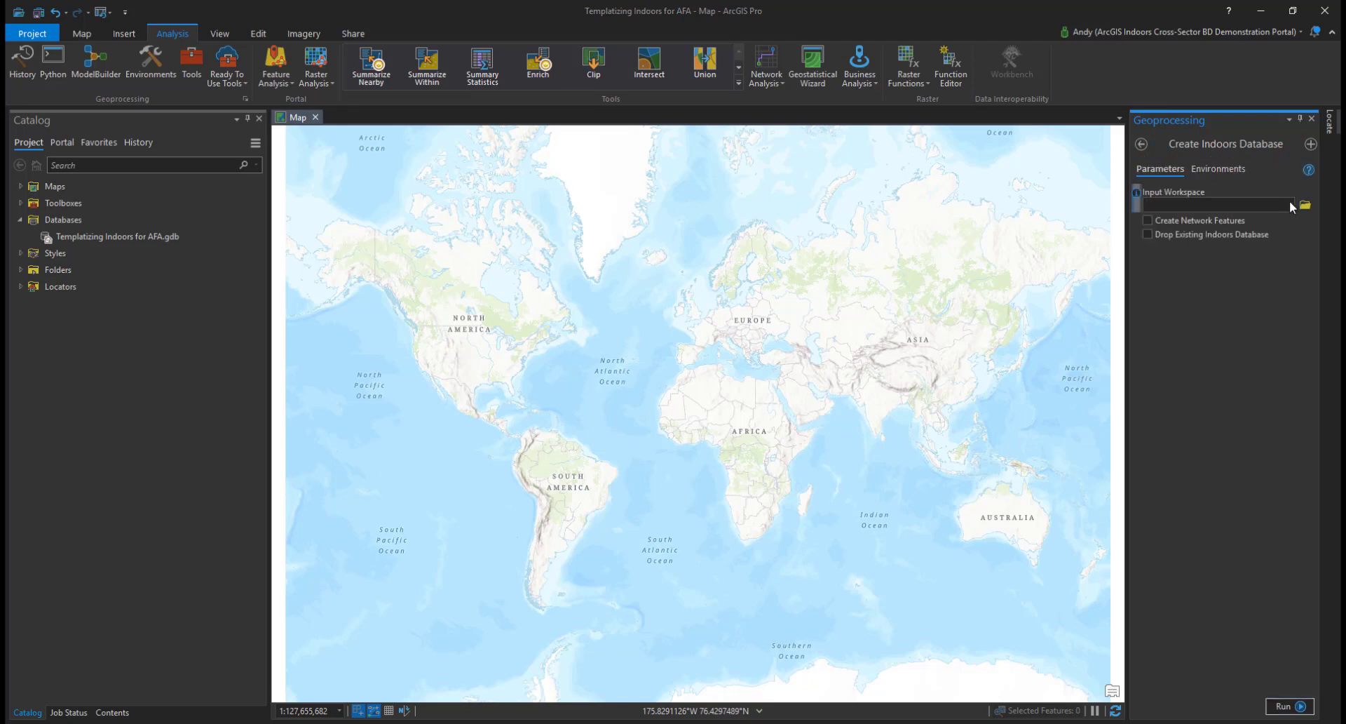
# Step: Run Create Indoors Database with Templatizing Indoors for AFA.gdb as the input workspace
pyautogui.click(1305, 205)
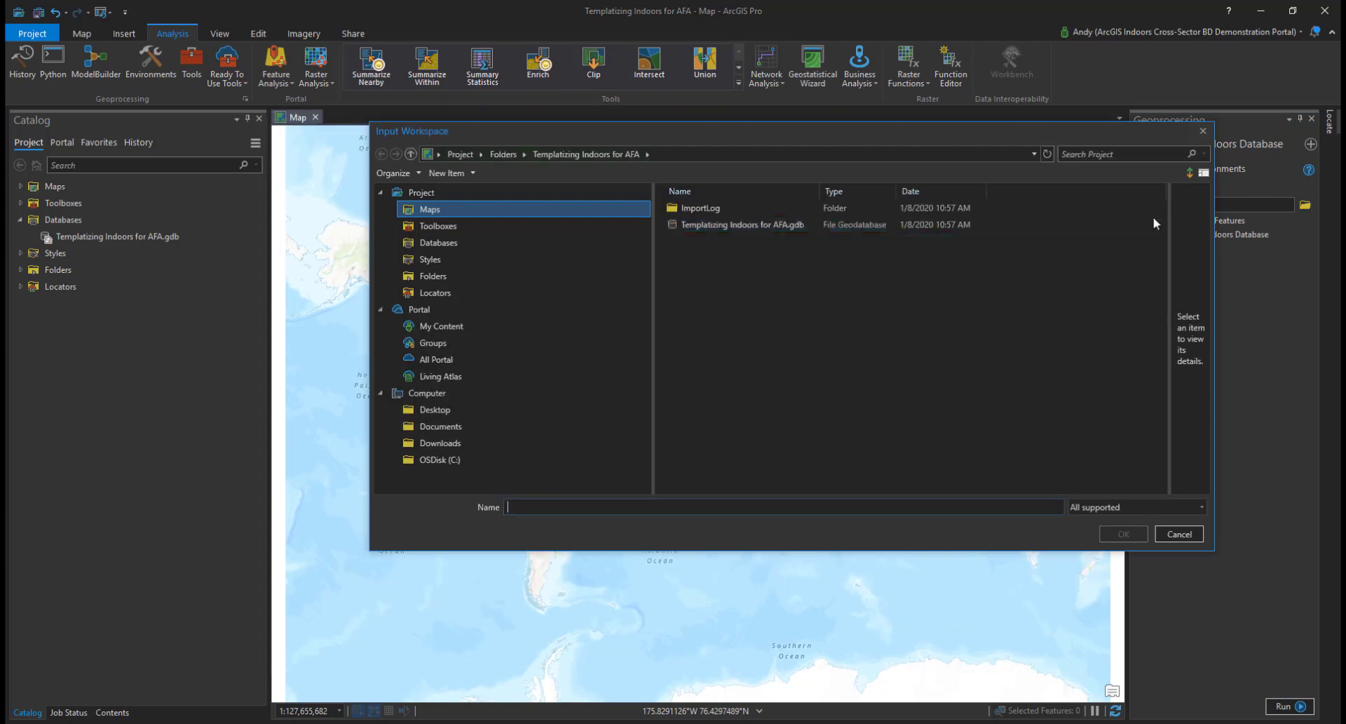
pyautogui.click(1117, 219)
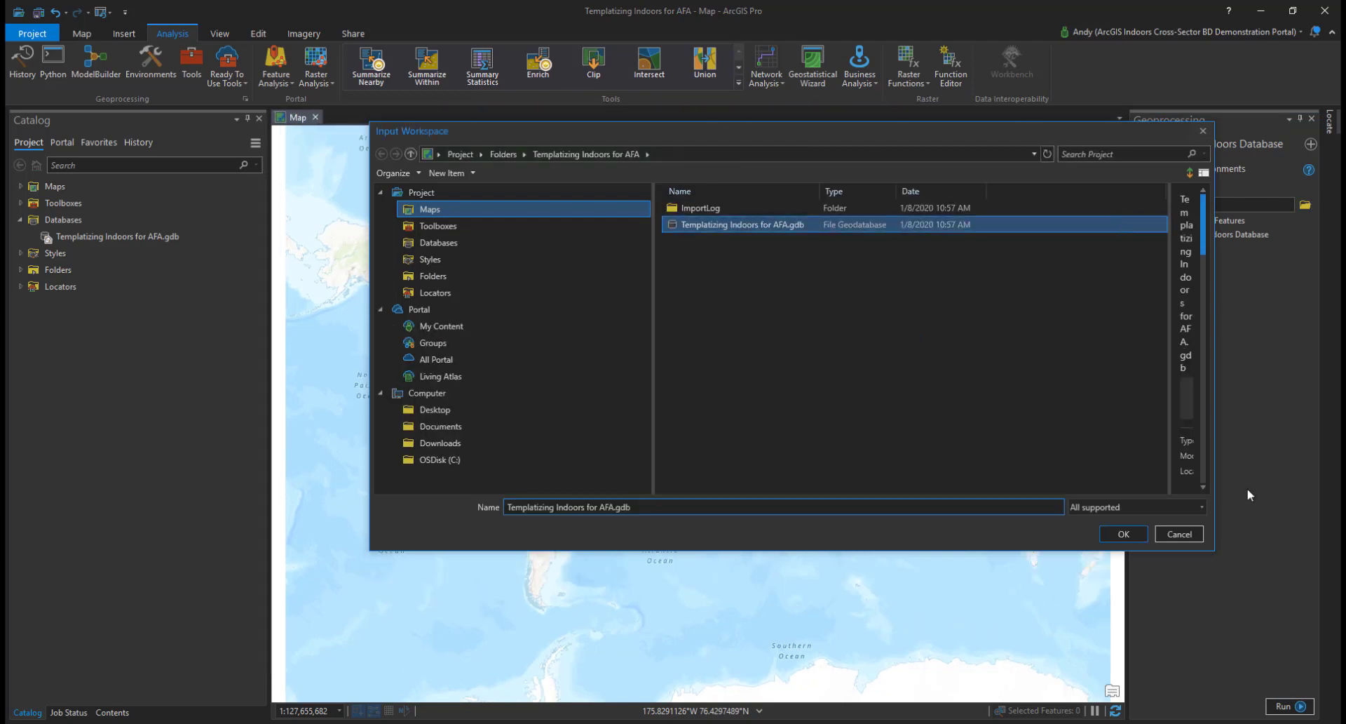
pyautogui.click(1135, 535)
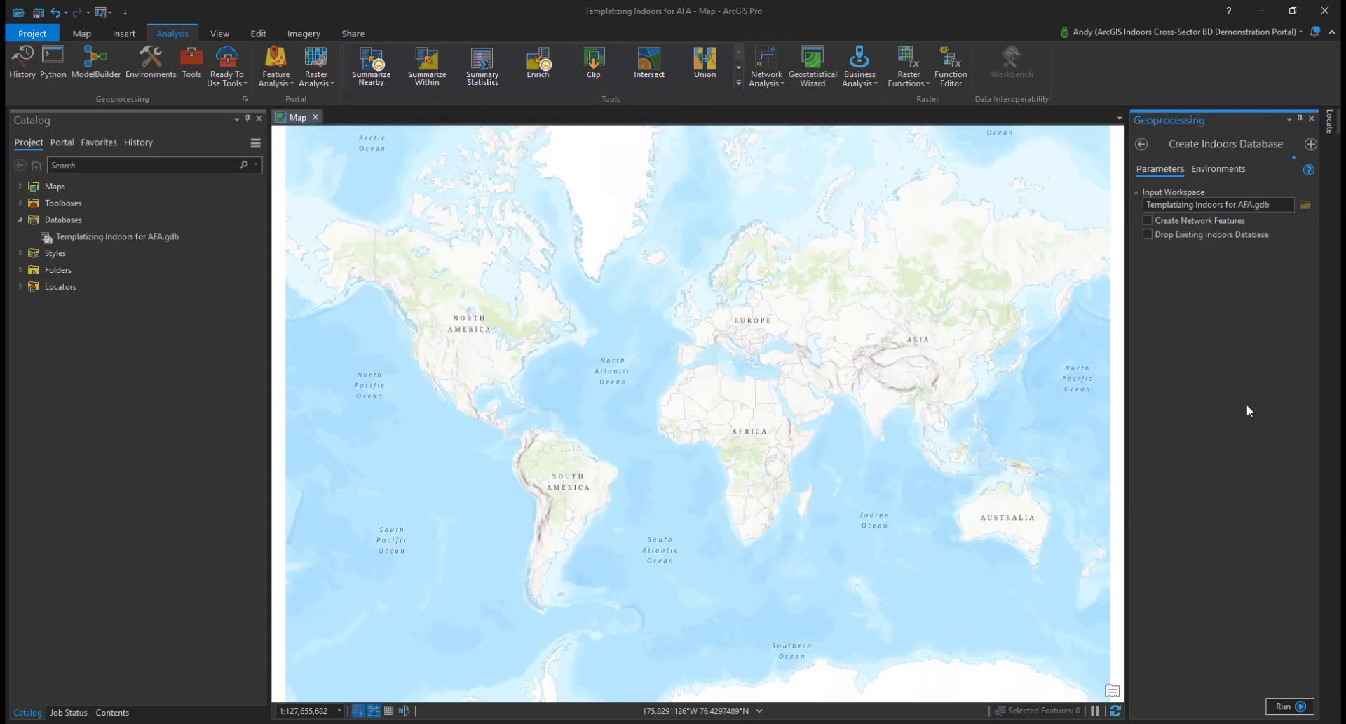
pyautogui.click(1284, 706)
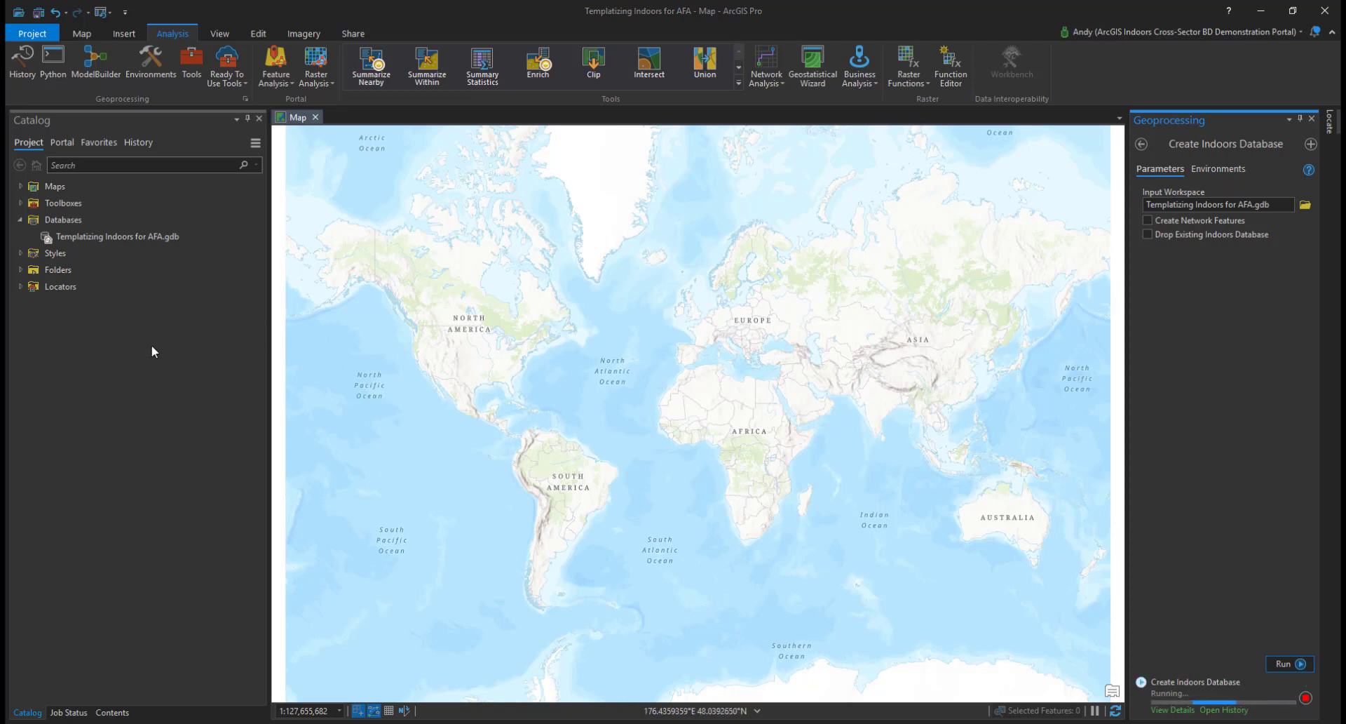
# Step: Refresh the Templatizing Indoors for AFA.gdb geodatabase and expand its AIIM feature dataset to examine the feature classes
pyautogui.rightClick(136, 232)
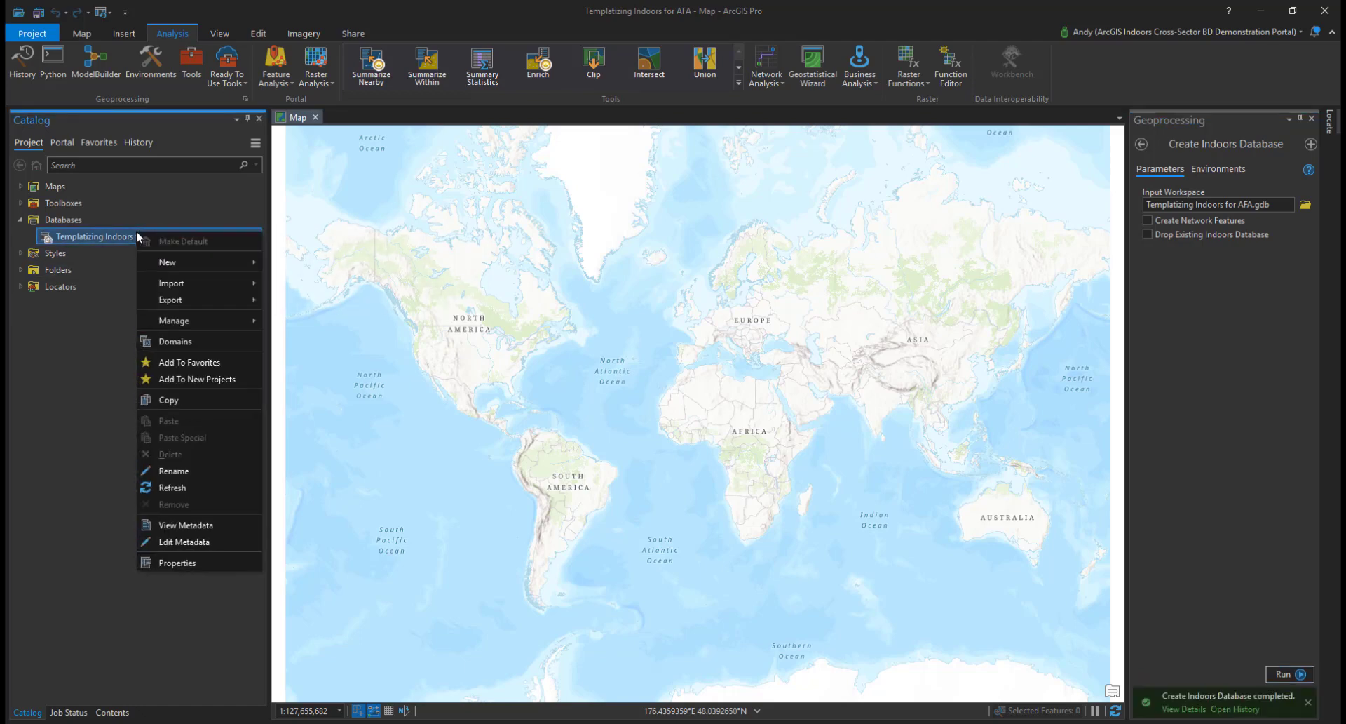
pyautogui.click(175, 487)
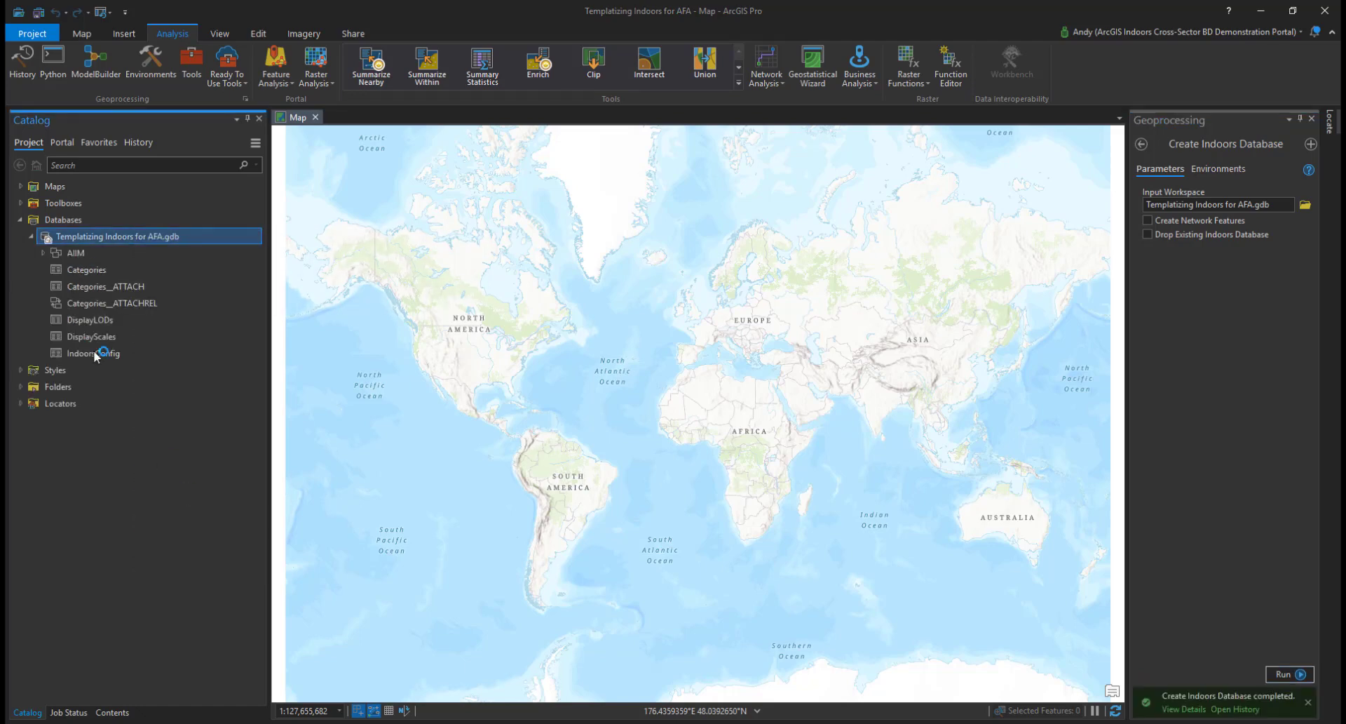
pyautogui.click(43, 252)
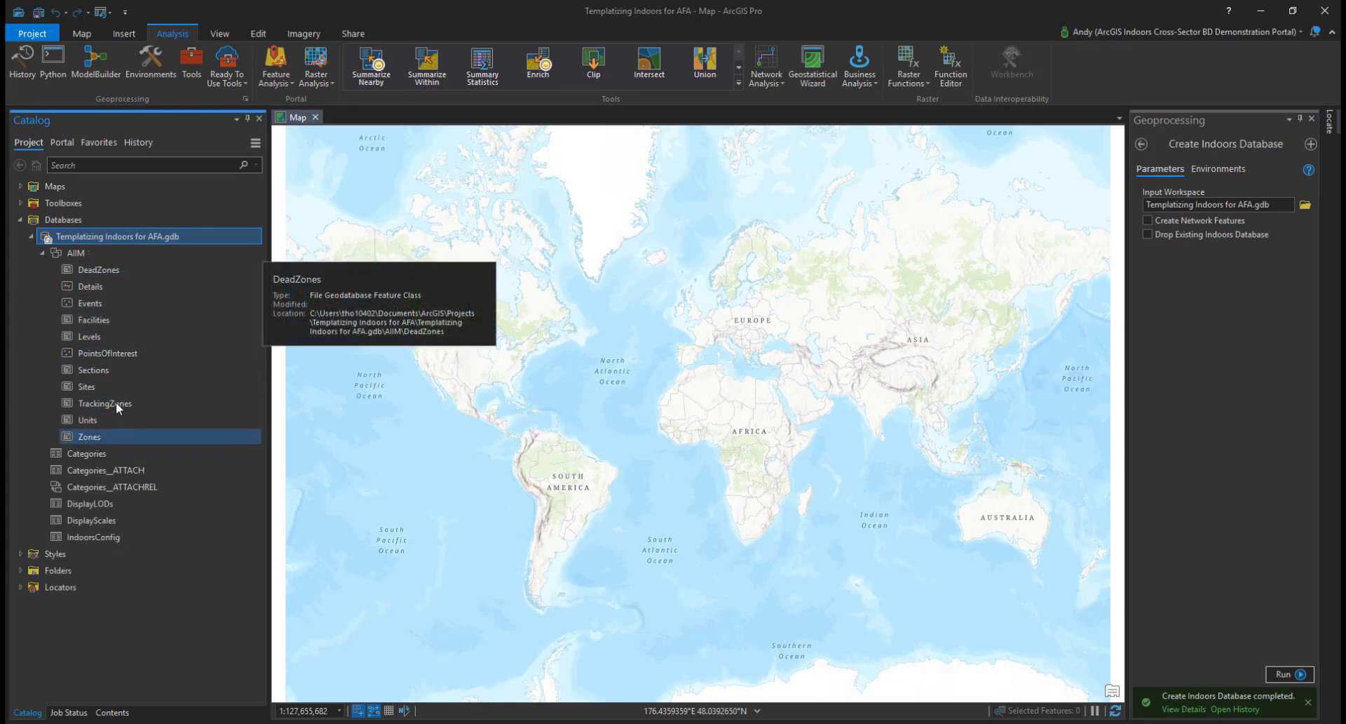
# Step: Export the AIIM feature dataset to CAD in the project folder as "ArcGIS Indoors Template for AFA.dwg"
pyautogui.click(103, 254)
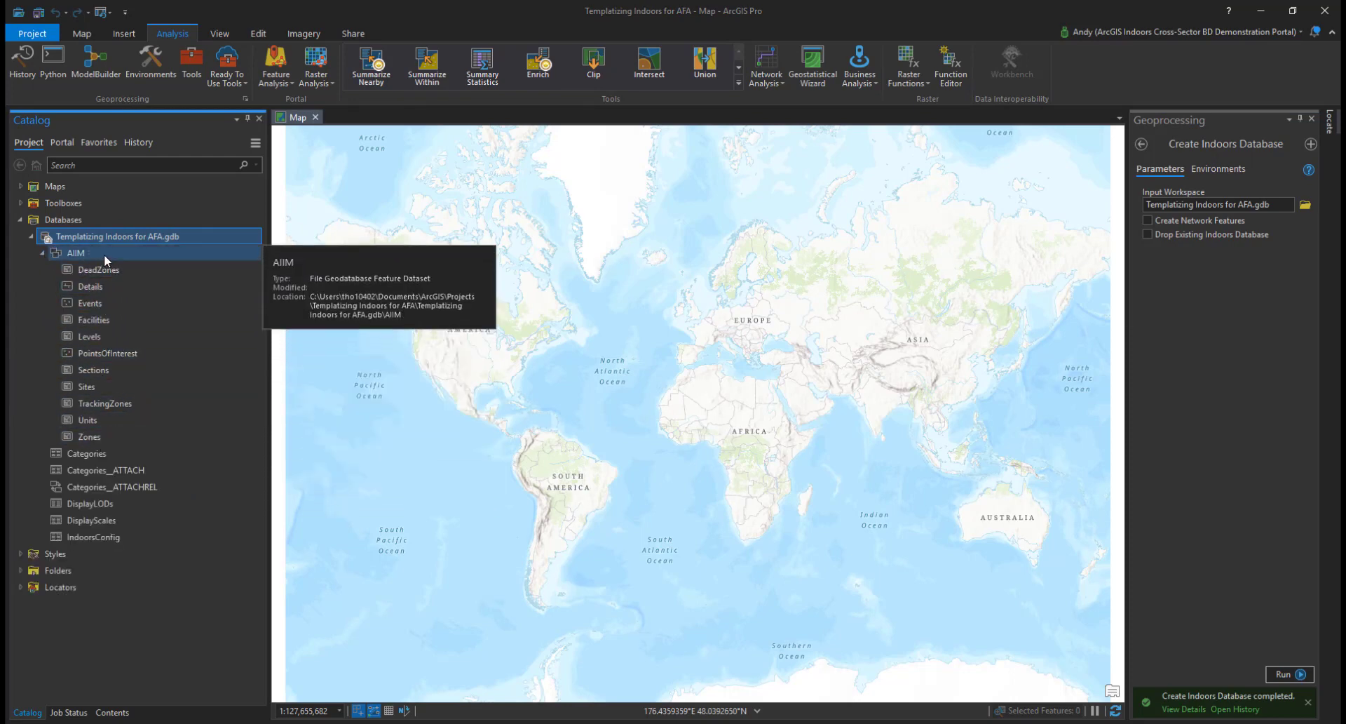
pyautogui.rightClick(104, 254)
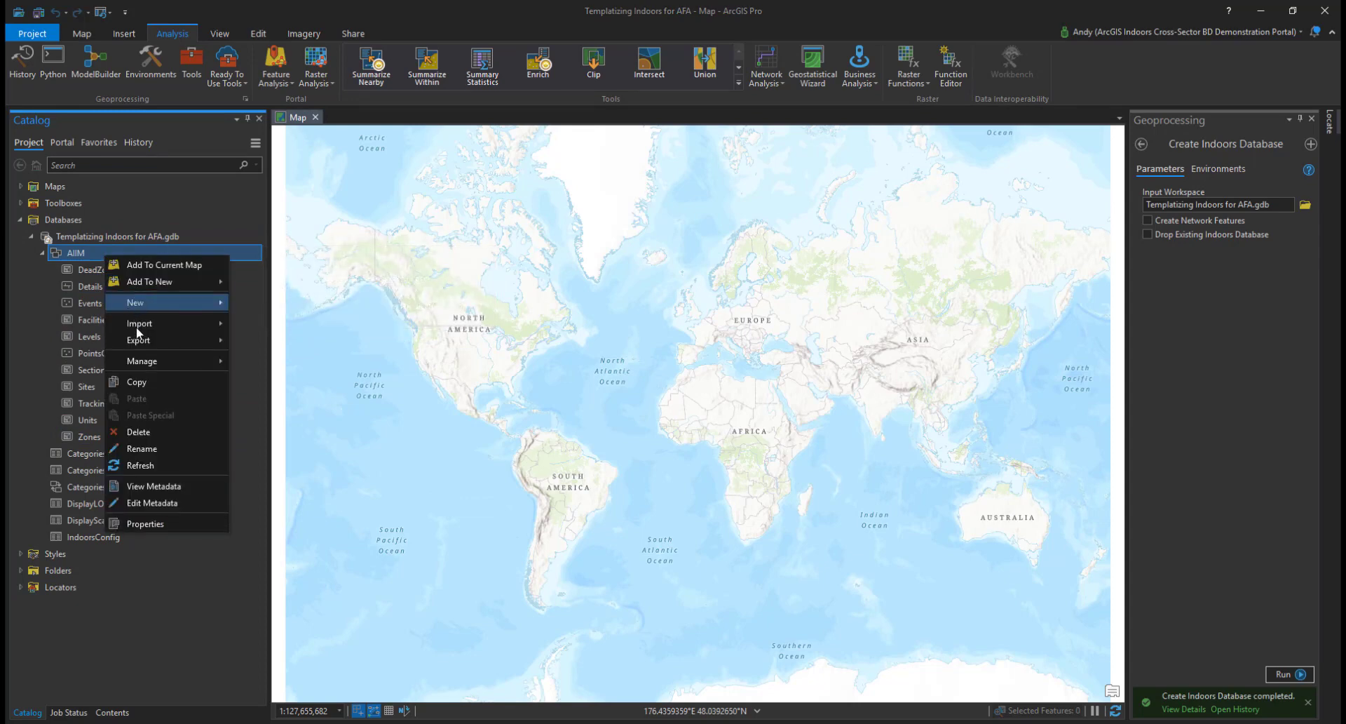
pyautogui.moveTo(139, 343)
pyautogui.click(266, 341)
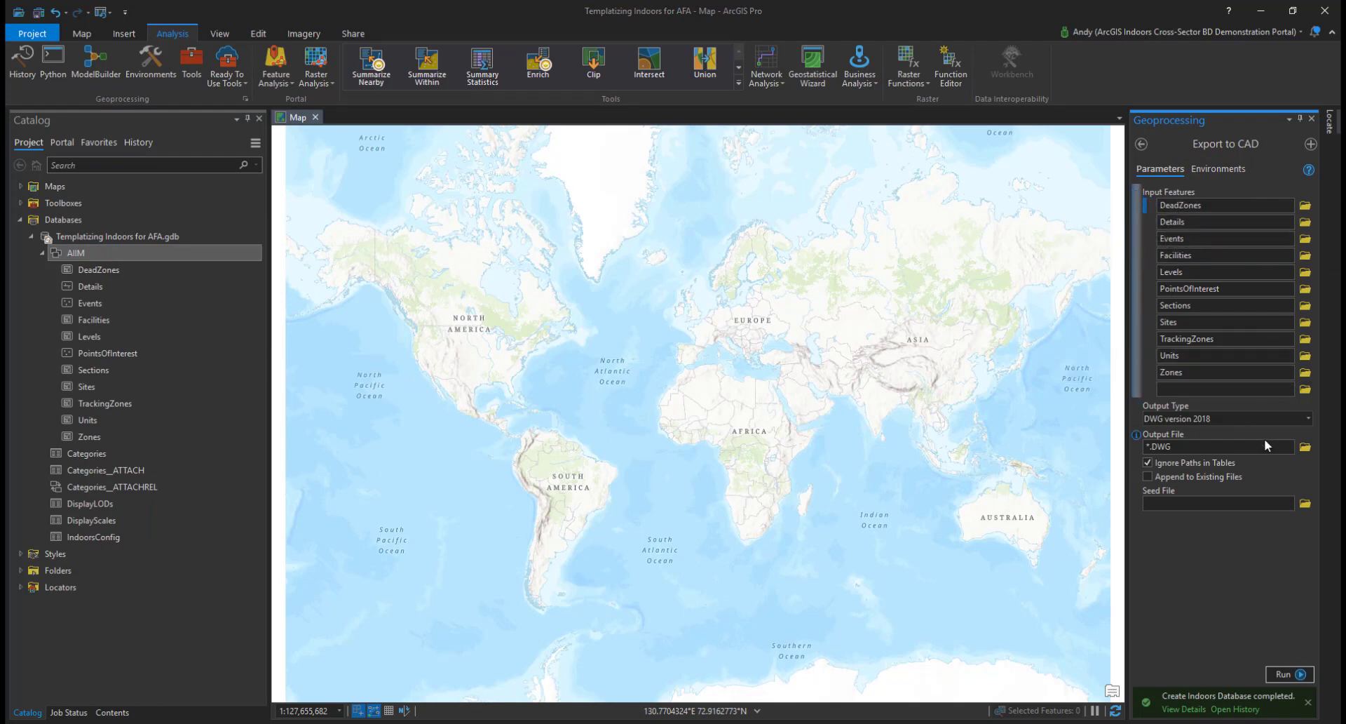
pyautogui.click(1305, 446)
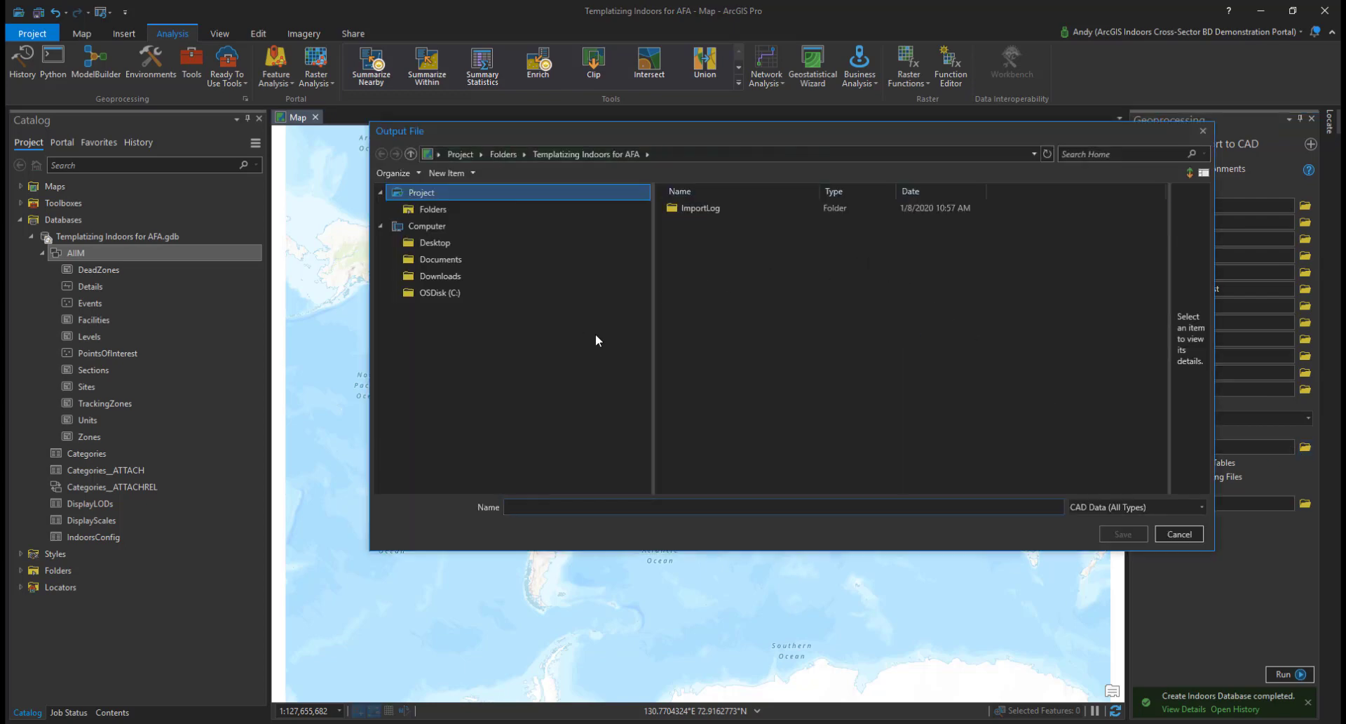
pyautogui.write('ArcGIs')
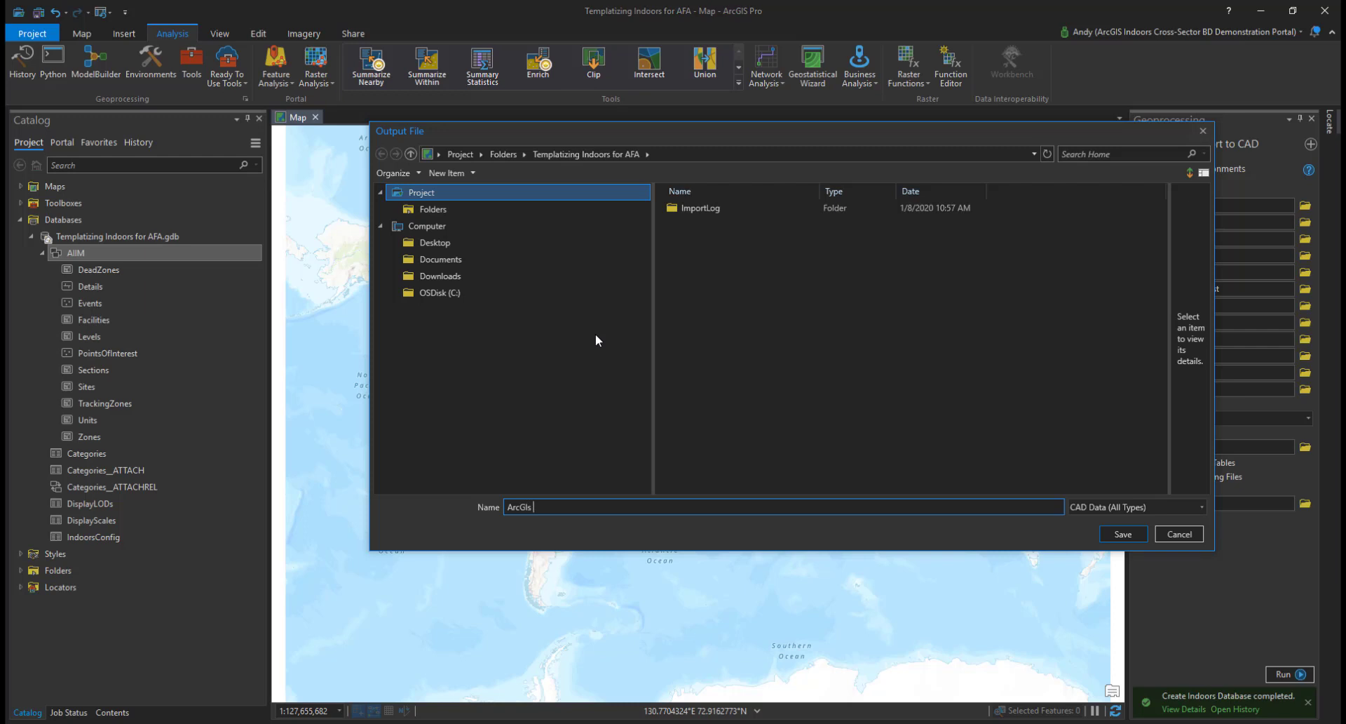
pyautogui.press('BackSpace')
pyautogui.write('S Indoors Templates for AFA')
pyautogui.press('Left')
pyautogui.press('Left')
pyautogui.press('Left')
pyautogui.press('Left')
pyautogui.press('Left')
pyautogui.press('Left')
pyautogui.press('Left')
pyautogui.press('Left')
pyautogui.press('BackSpace')
pyautogui.click(1142, 527)
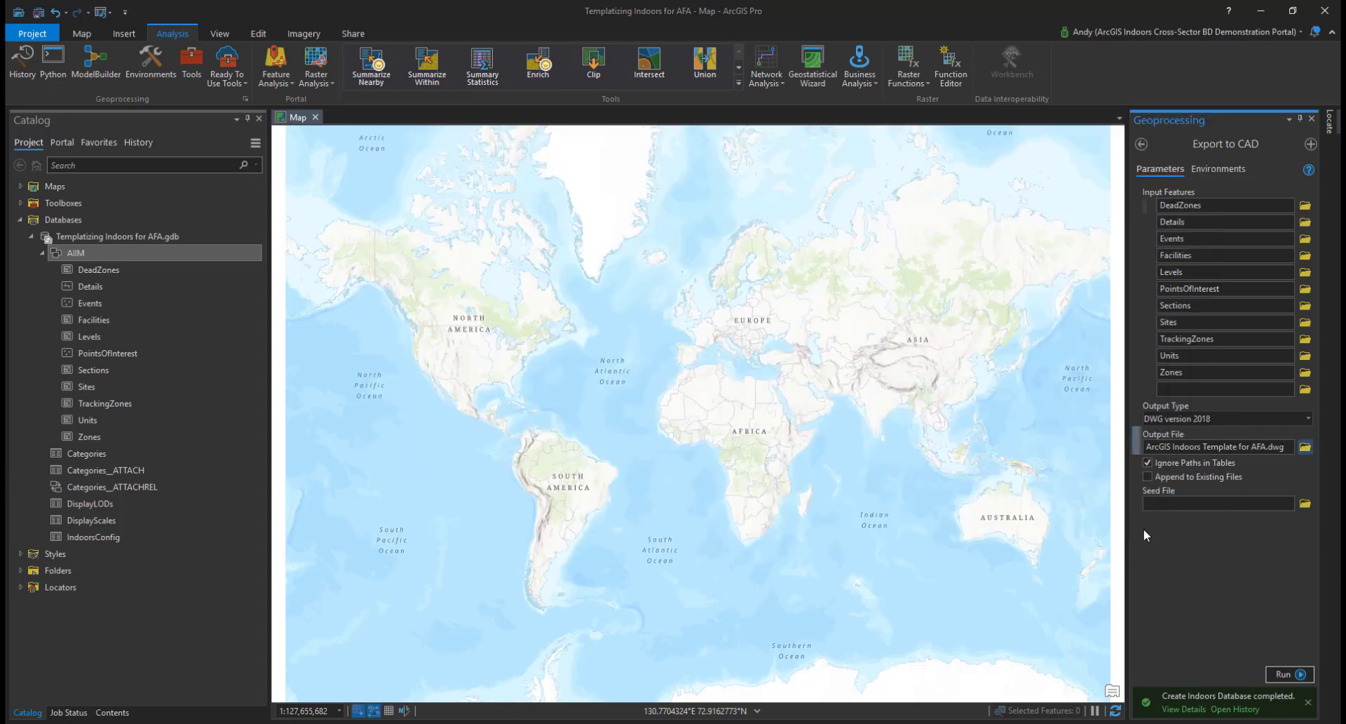
pyautogui.click(1288, 675)
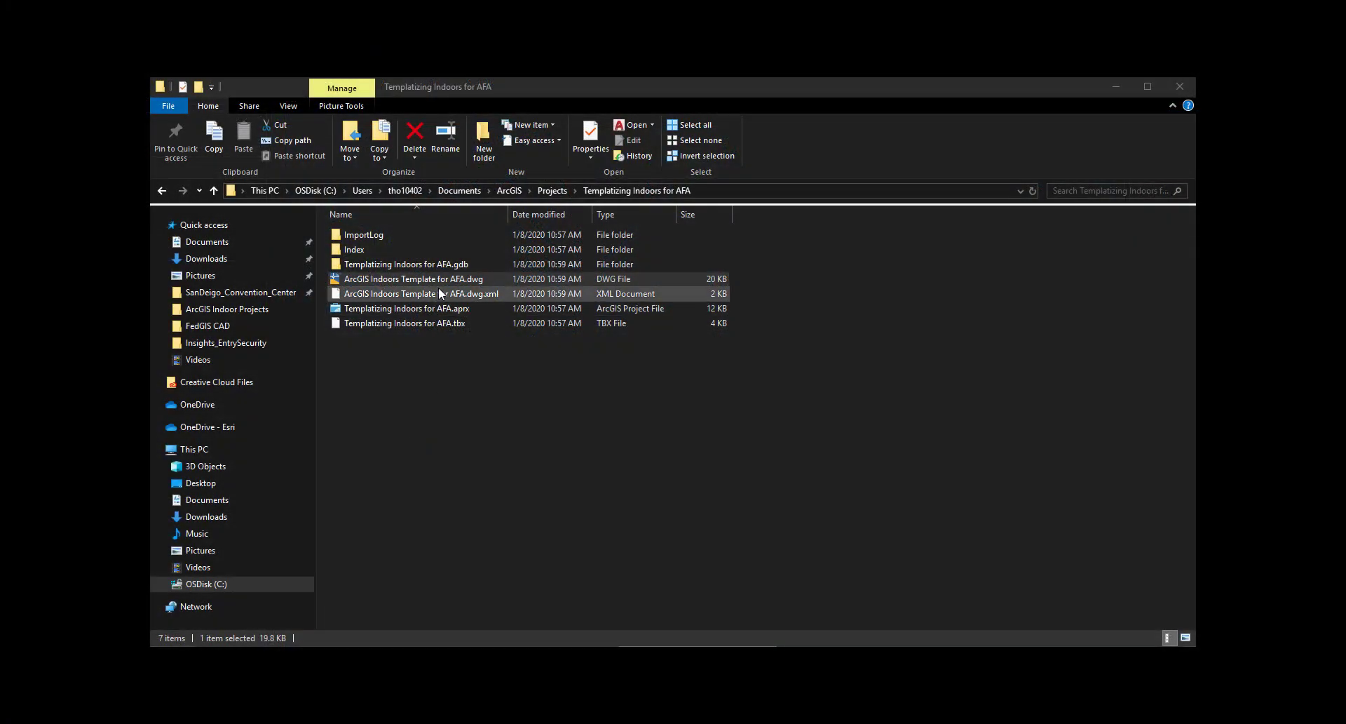
# Step: Open the exported ArcGIS Indoors Template for AFA.dwg in AutoCAD and display its Esri contents
pyautogui.doubleClick(440, 279)
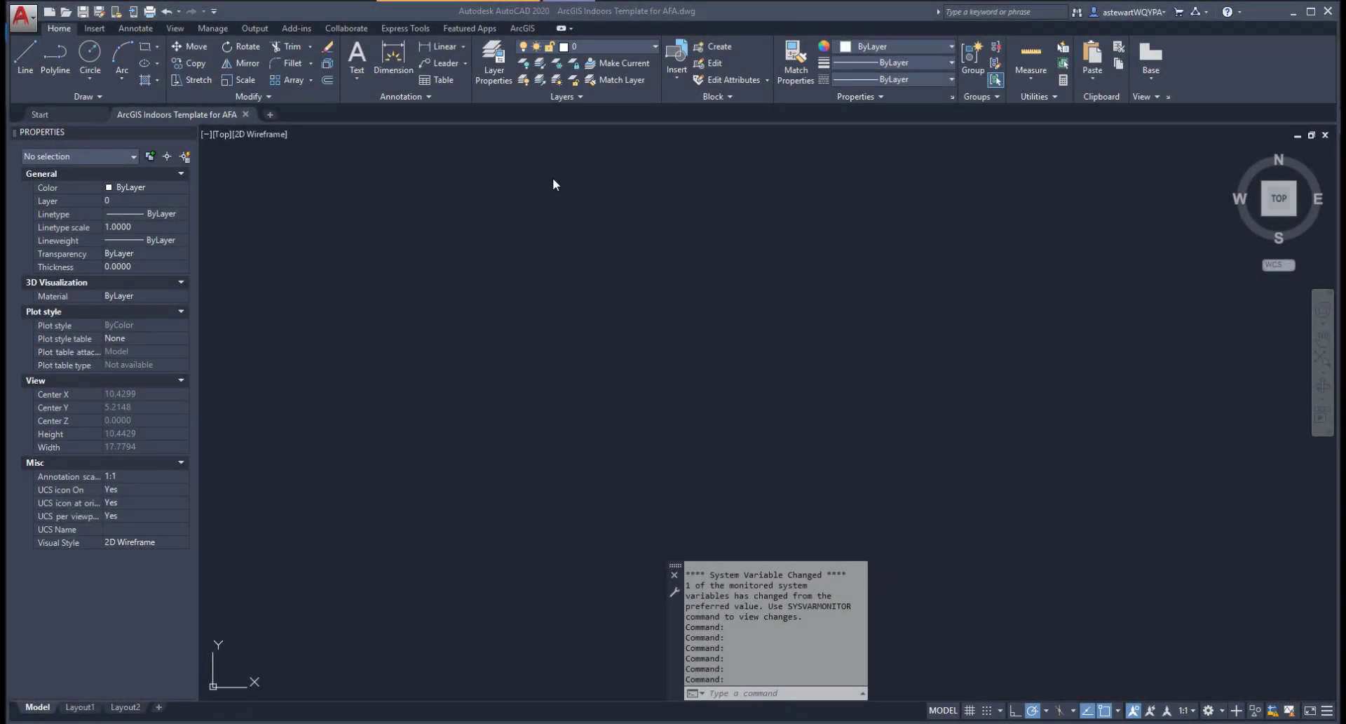
pyautogui.click(524, 28)
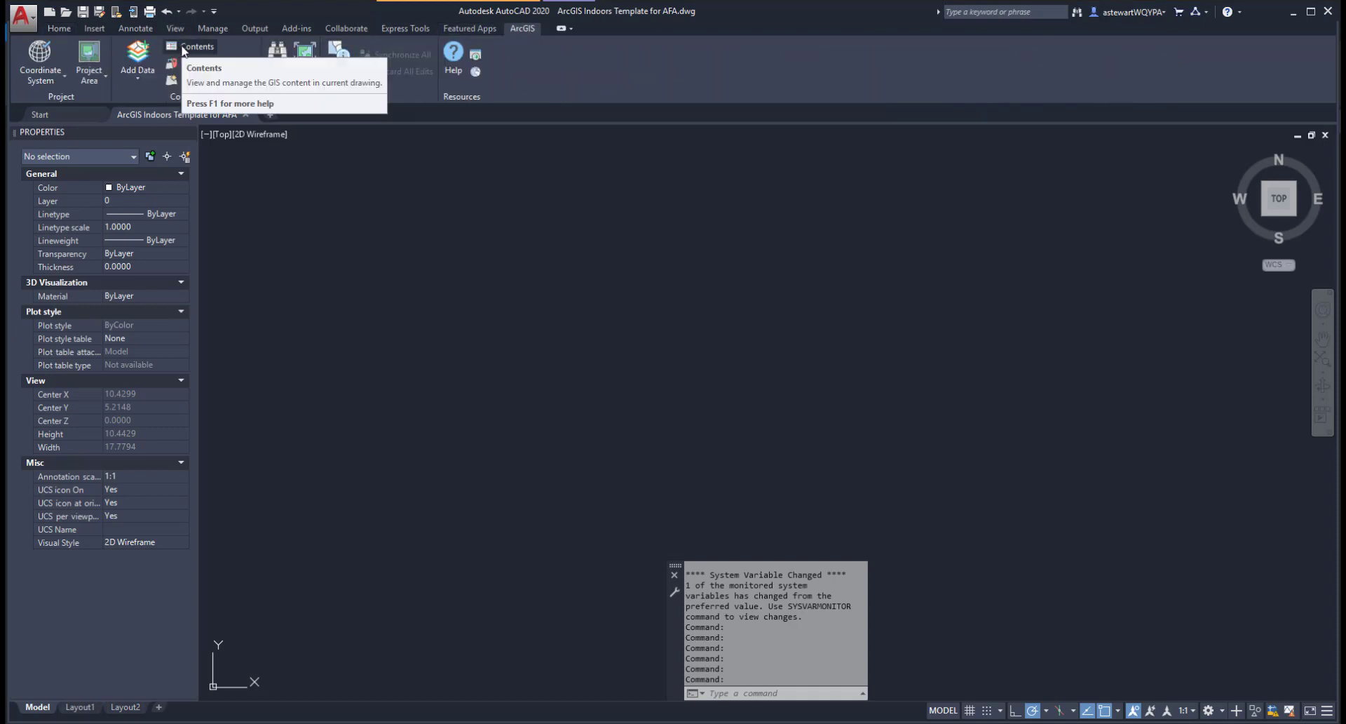
pyautogui.click(184, 48)
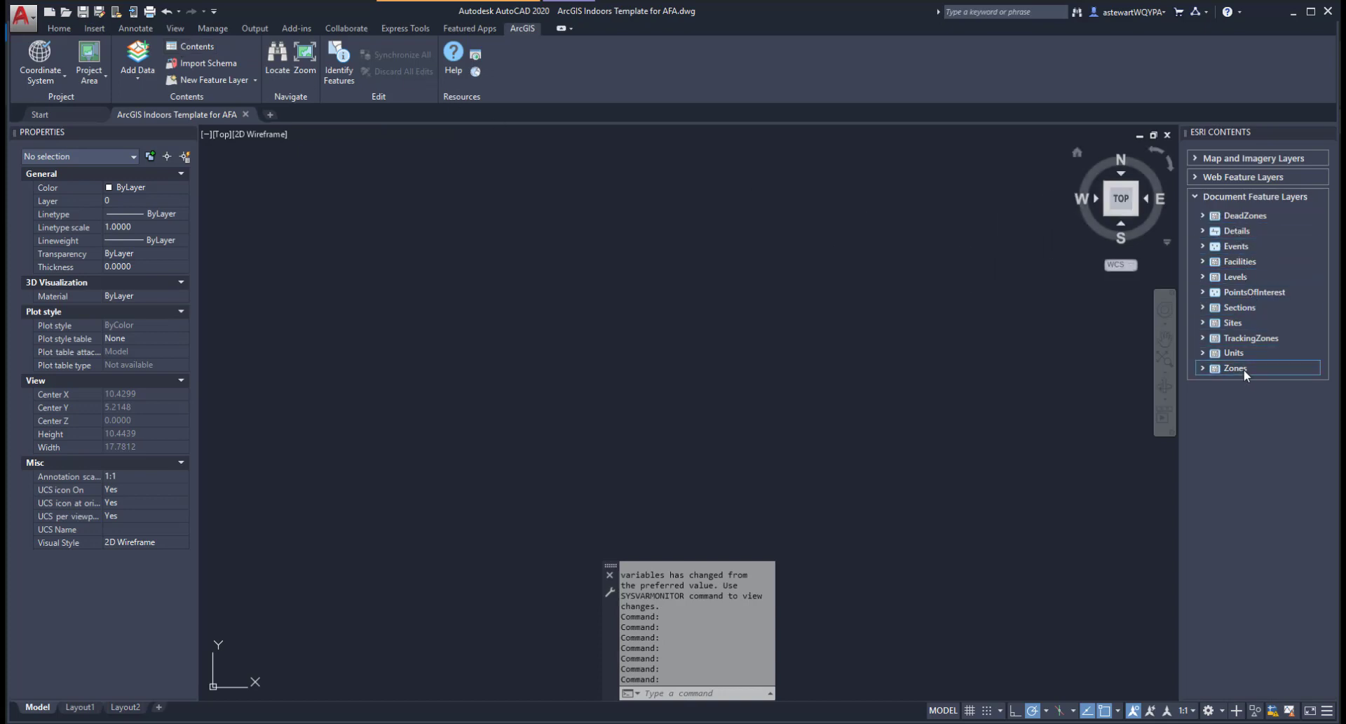
# Step: Expand the DeadZones, Details and Events document feature layers and open the attribute table of Details
pyautogui.click(1204, 215)
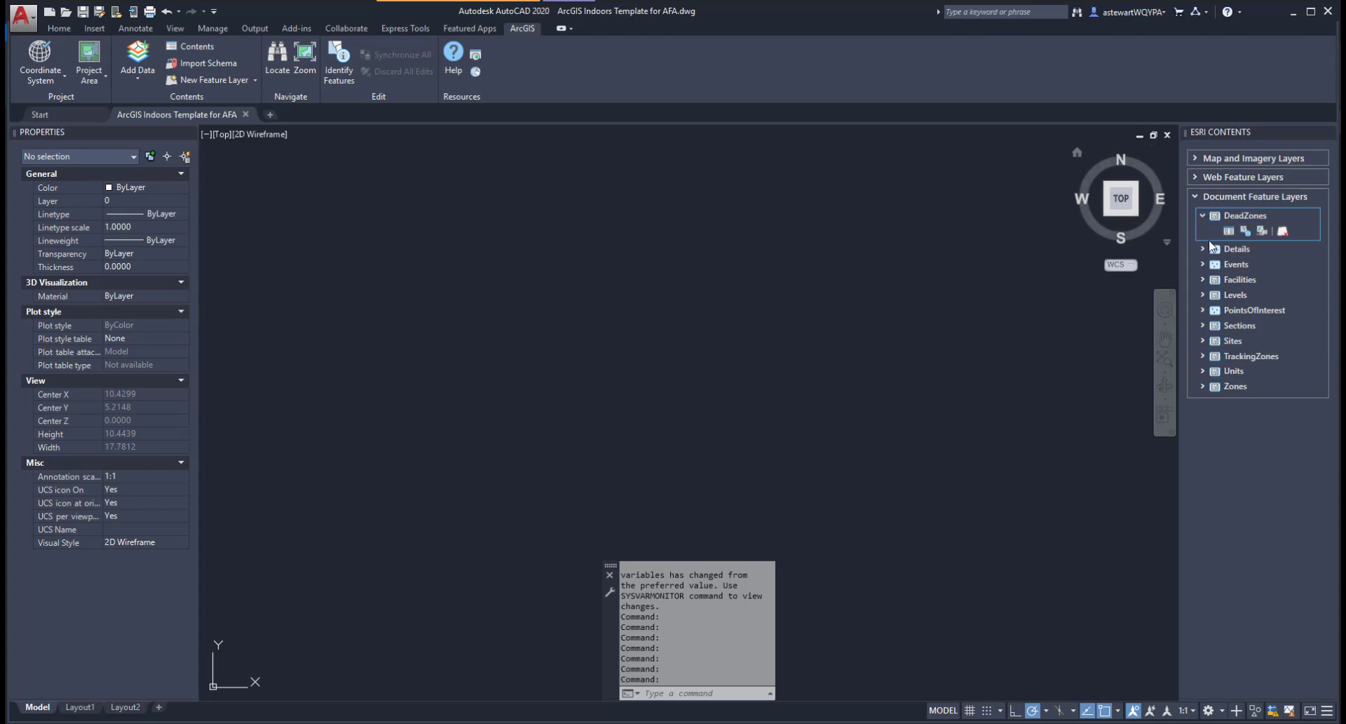
pyautogui.click(1202, 249)
pyautogui.click(1203, 283)
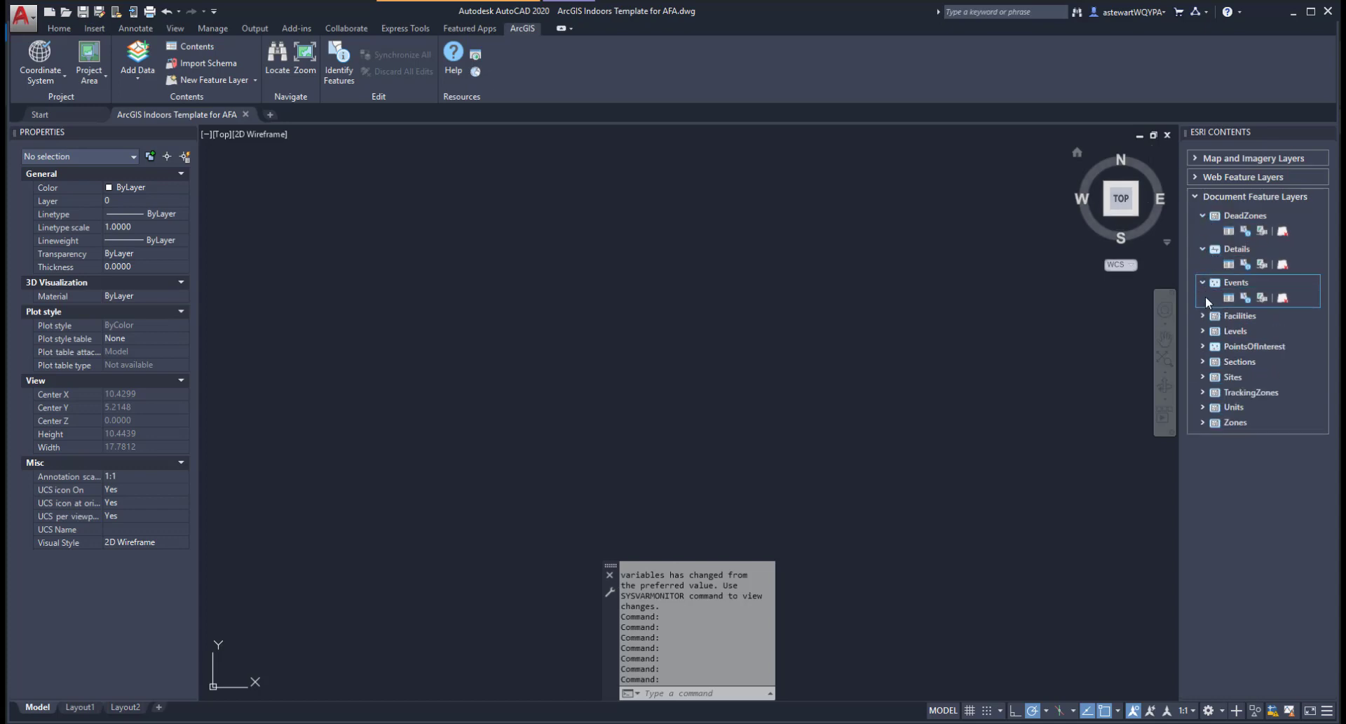
pyautogui.click(1229, 265)
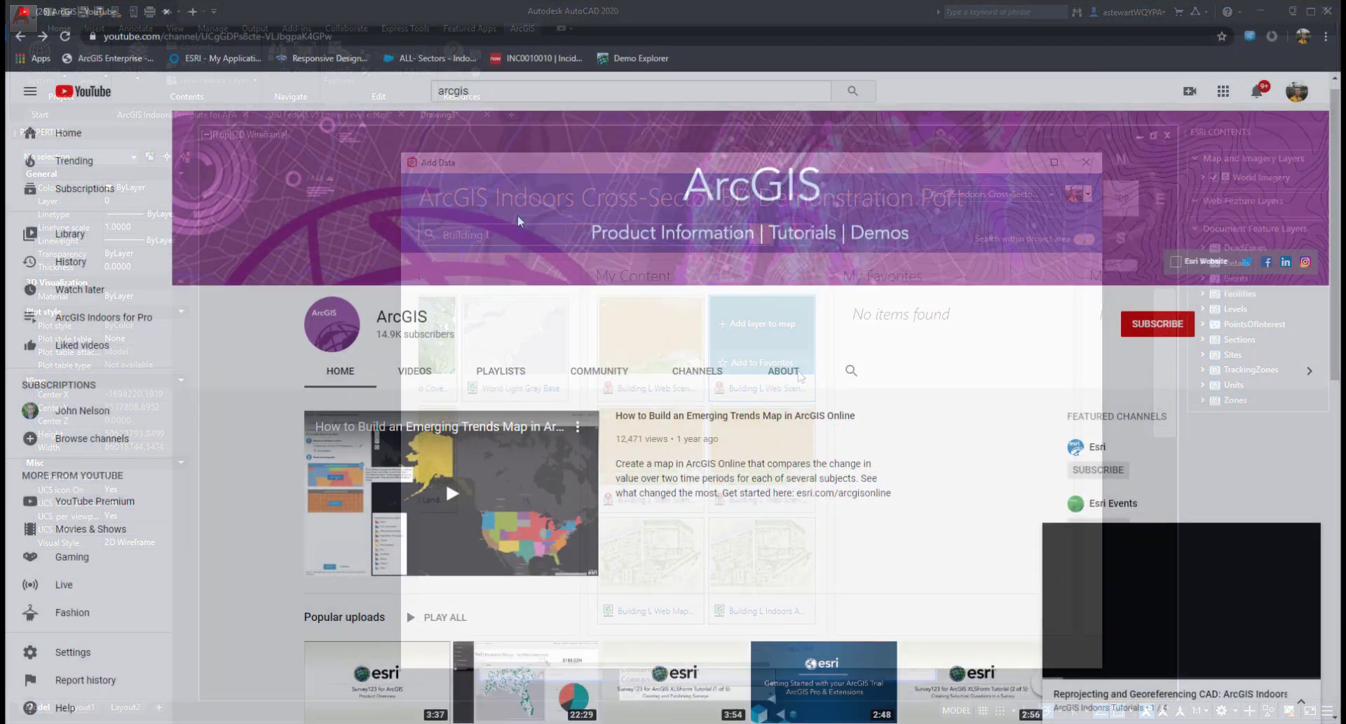
# Step: Switch to the browser and locate the ArcGIS Indoors Tutorials playlist on the ArcGIS YouTube channel
pyautogui.scroll(-10, 529, 356)
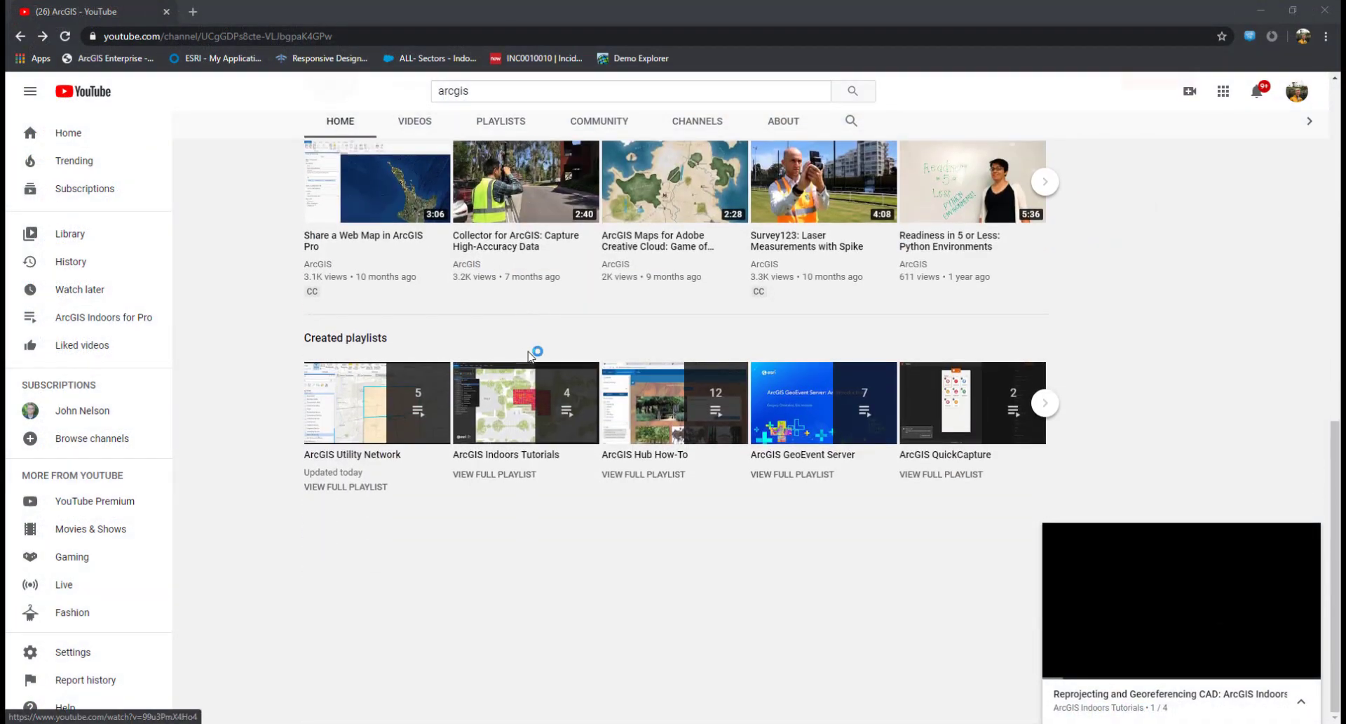
pyautogui.moveTo(510, 388)
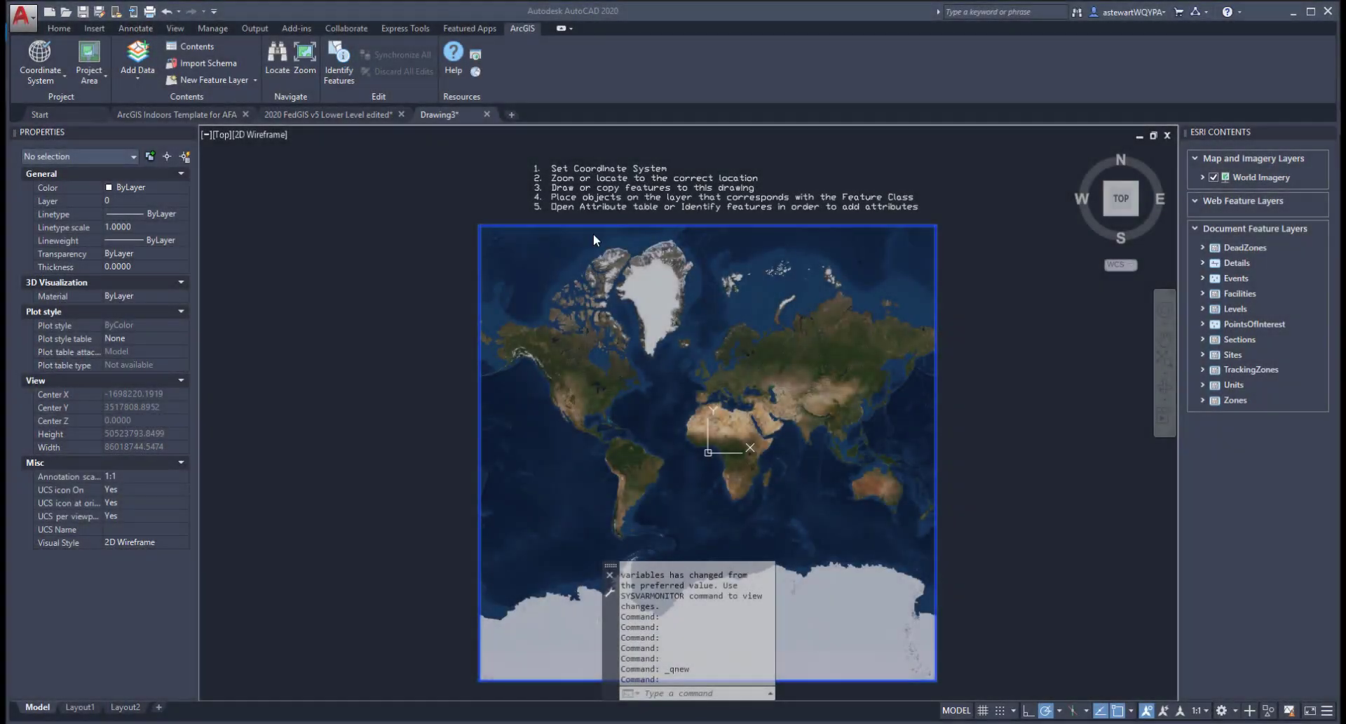
# Step: Switch to AutoCAD and search the ArcGIS portal's addable data for "Building L"
pyautogui.click(140, 78)
pyautogui.click(149, 99)
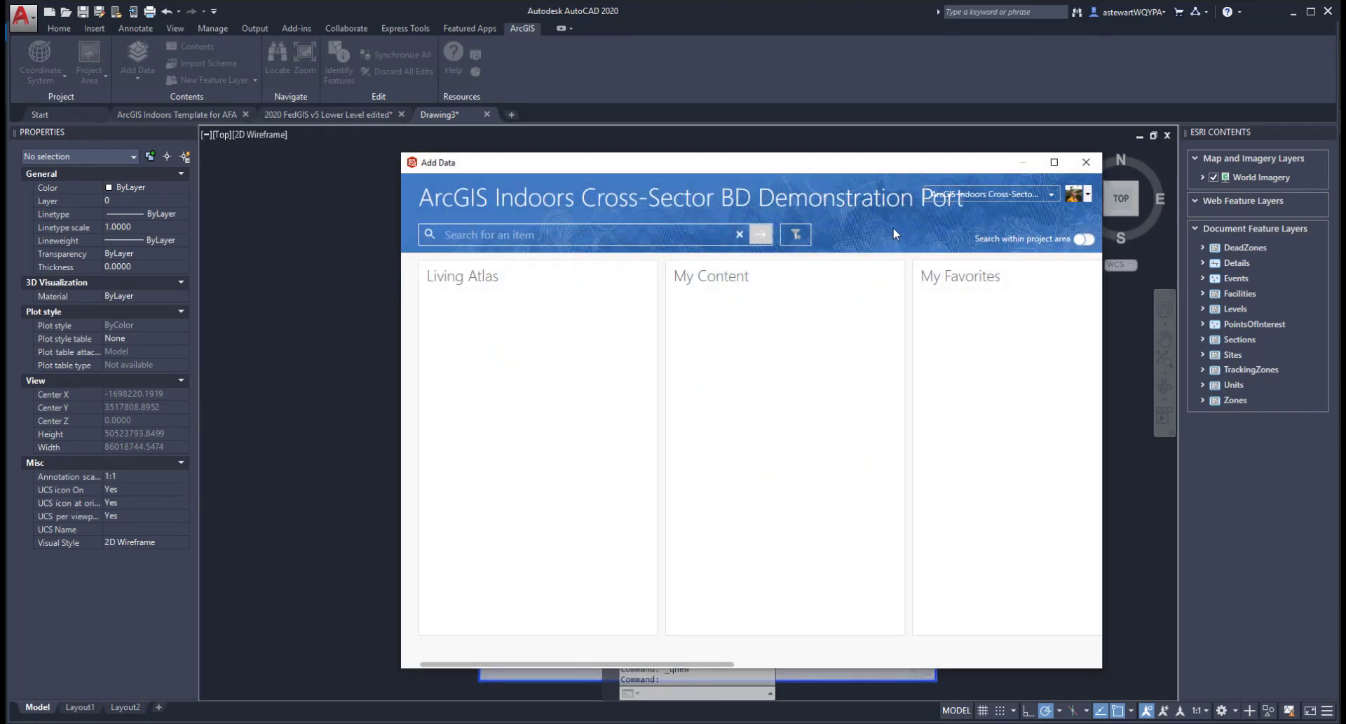
pyautogui.click(1087, 196)
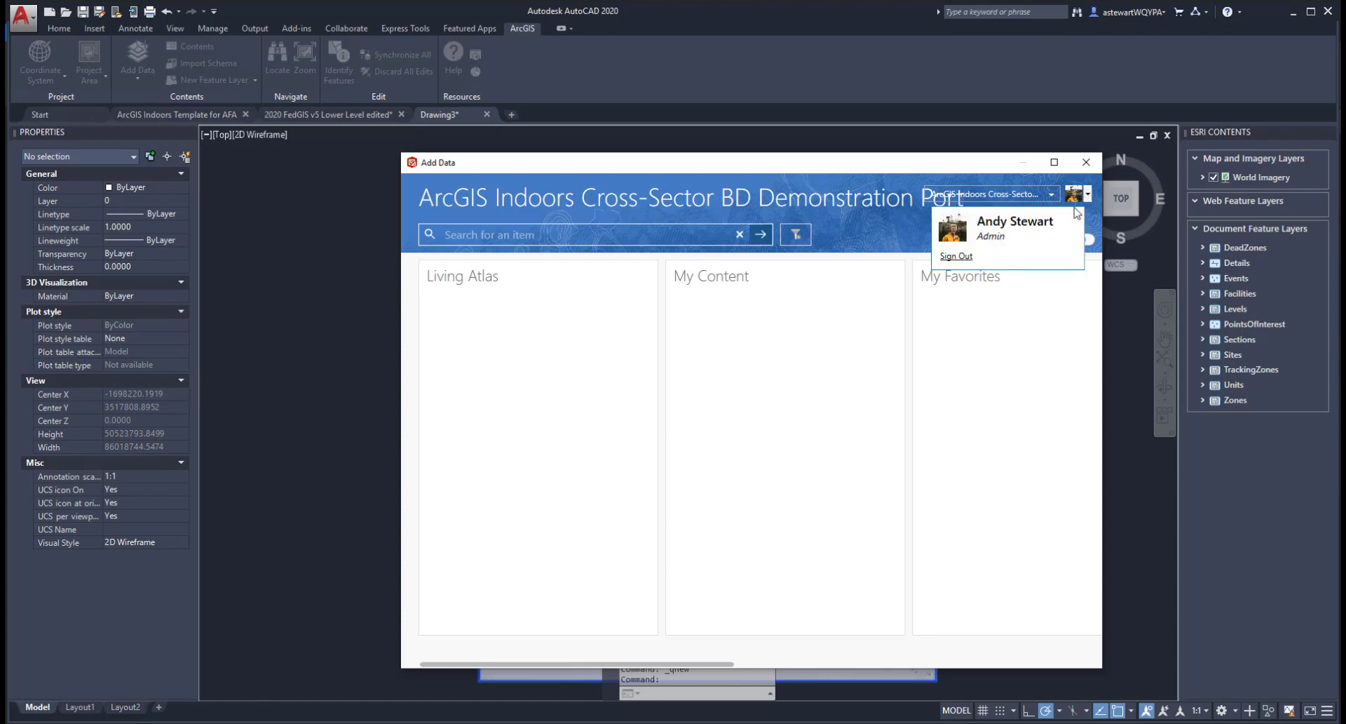
pyautogui.click(1087, 196)
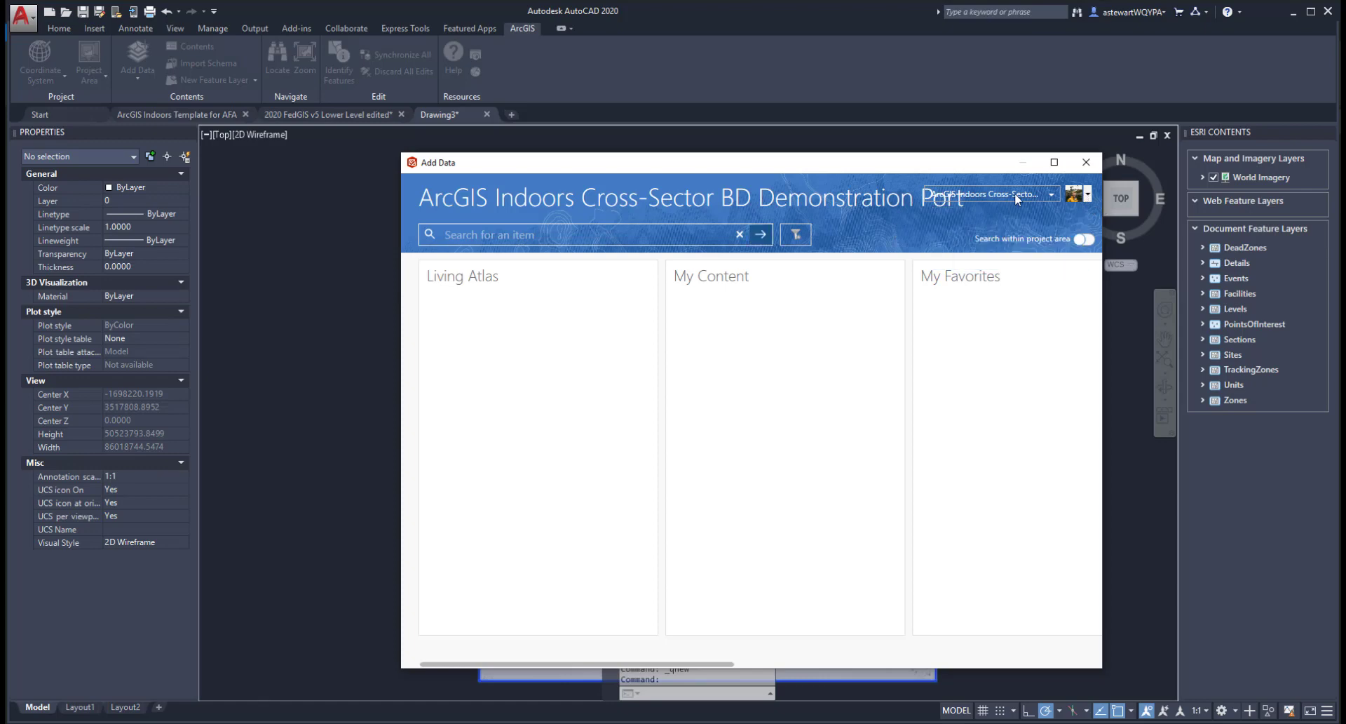
pyautogui.click(633, 239)
pyautogui.write('Building L')
pyautogui.press('Return')
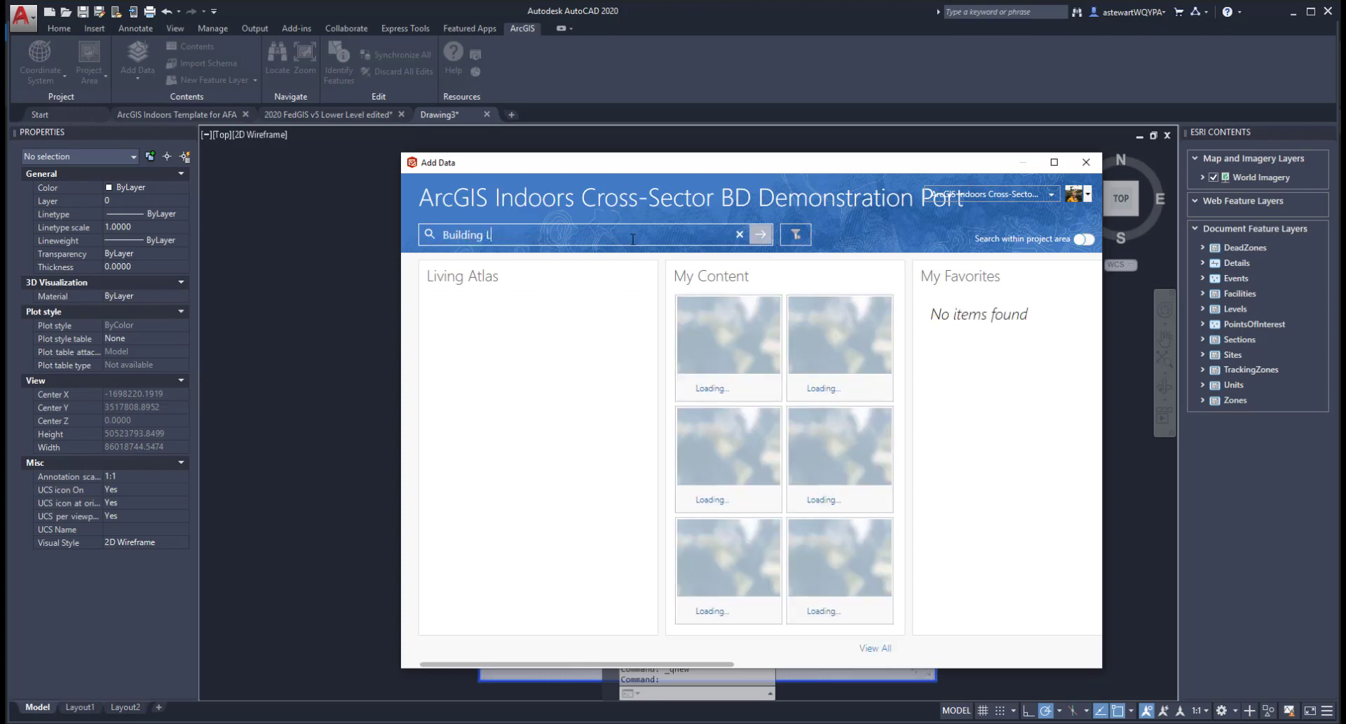
pyautogui.moveTo(814, 337)
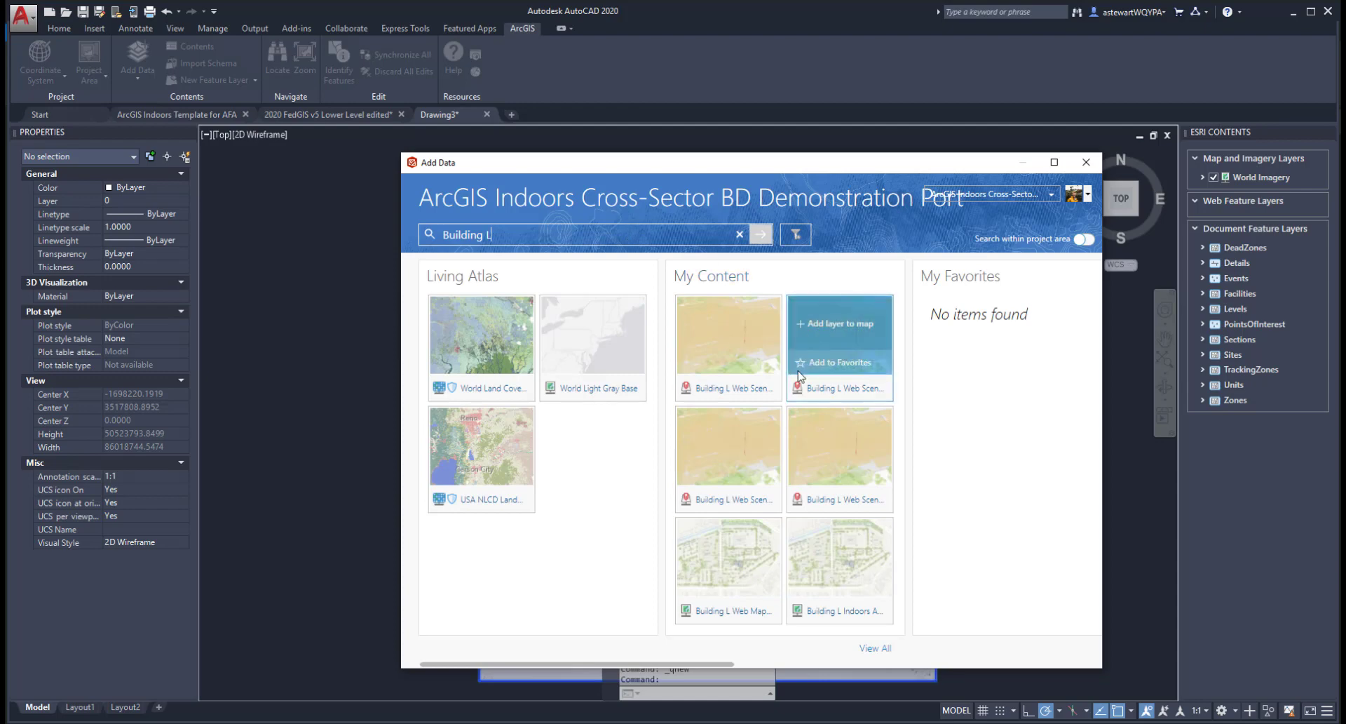
# Step: List all matching items in My Content and add the Building L Commercial web map's layers to the drawing
pyautogui.scroll(-2, 799, 371)
pyautogui.scroll(1, 799, 373)
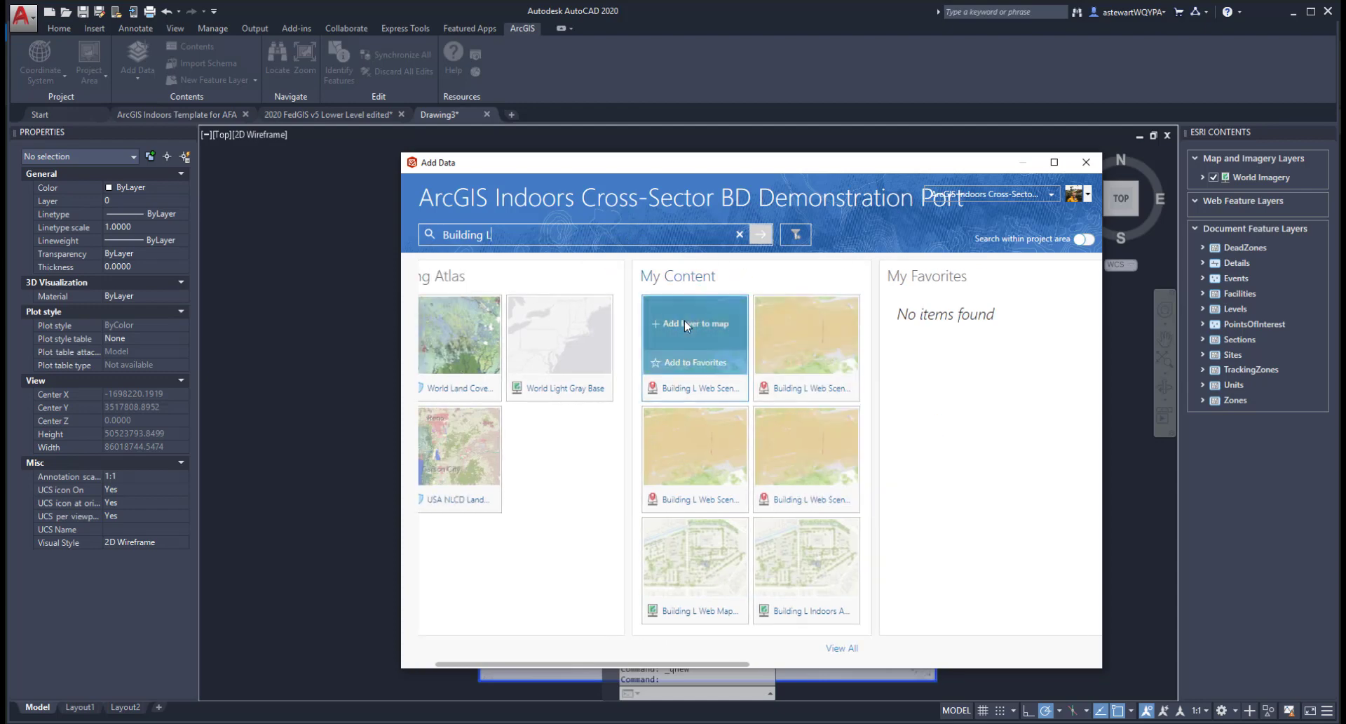
pyautogui.click(845, 649)
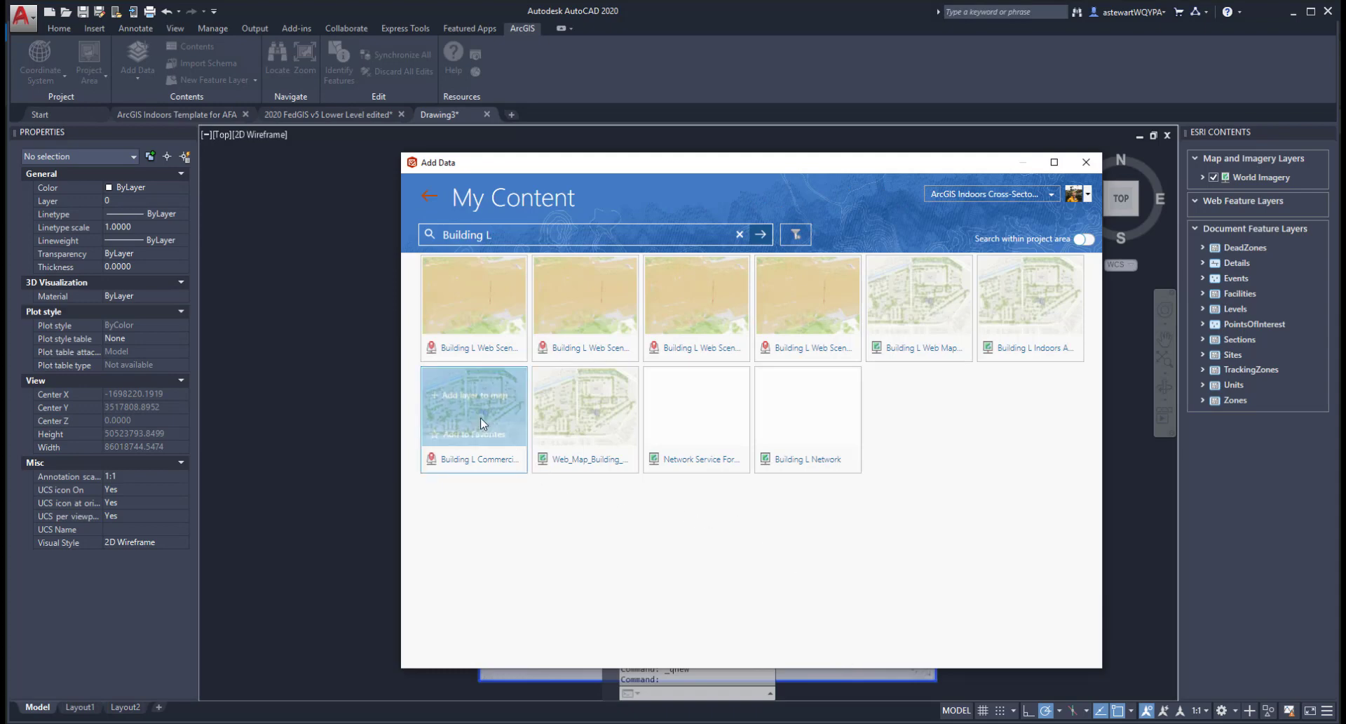
pyautogui.click(474, 397)
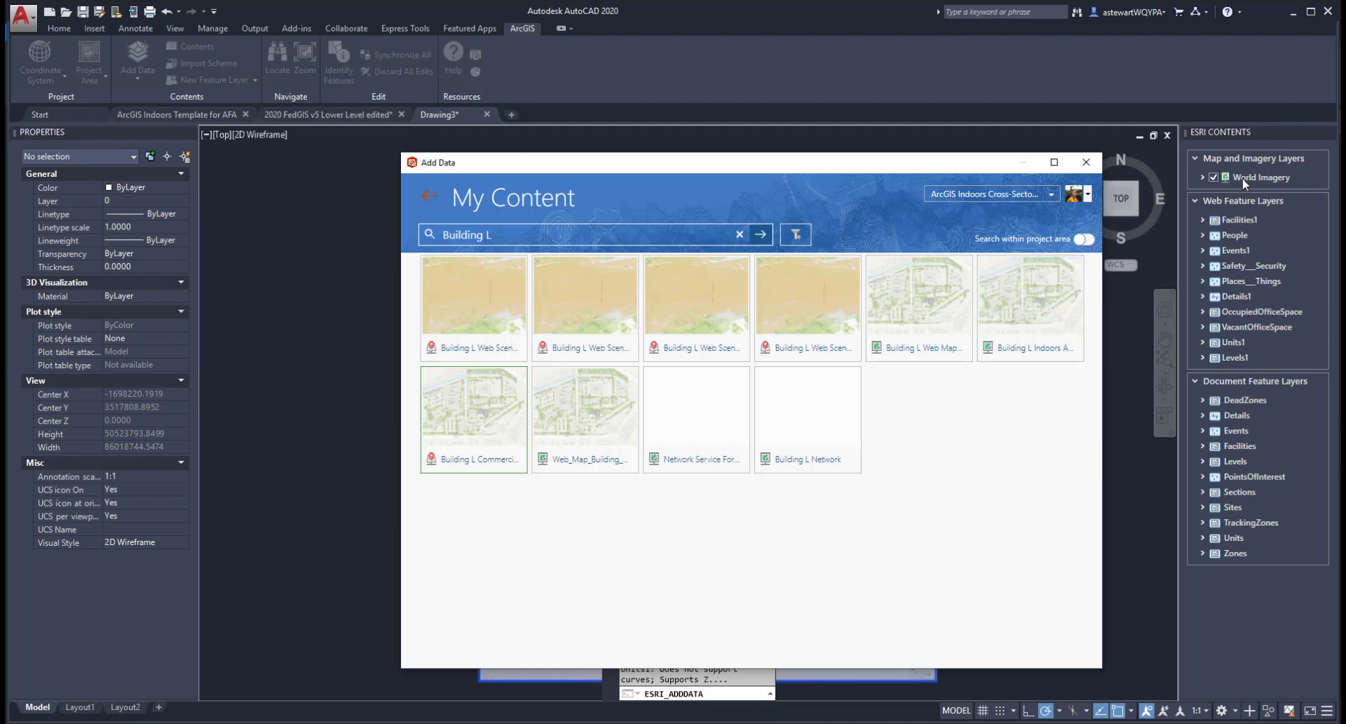
# Step: Add the Building L Web Map item as a map layer and close the Add Data window
pyautogui.moveTo(617, 421)
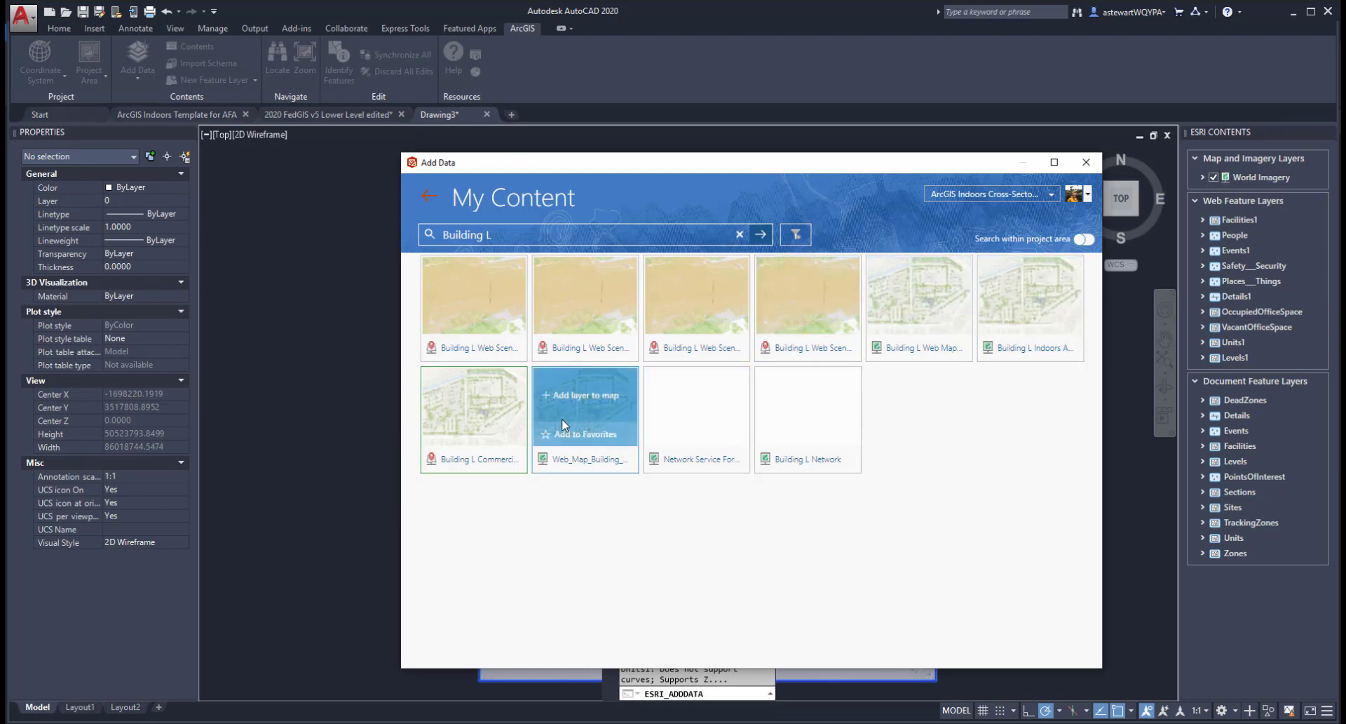
pyautogui.moveTo(559, 420)
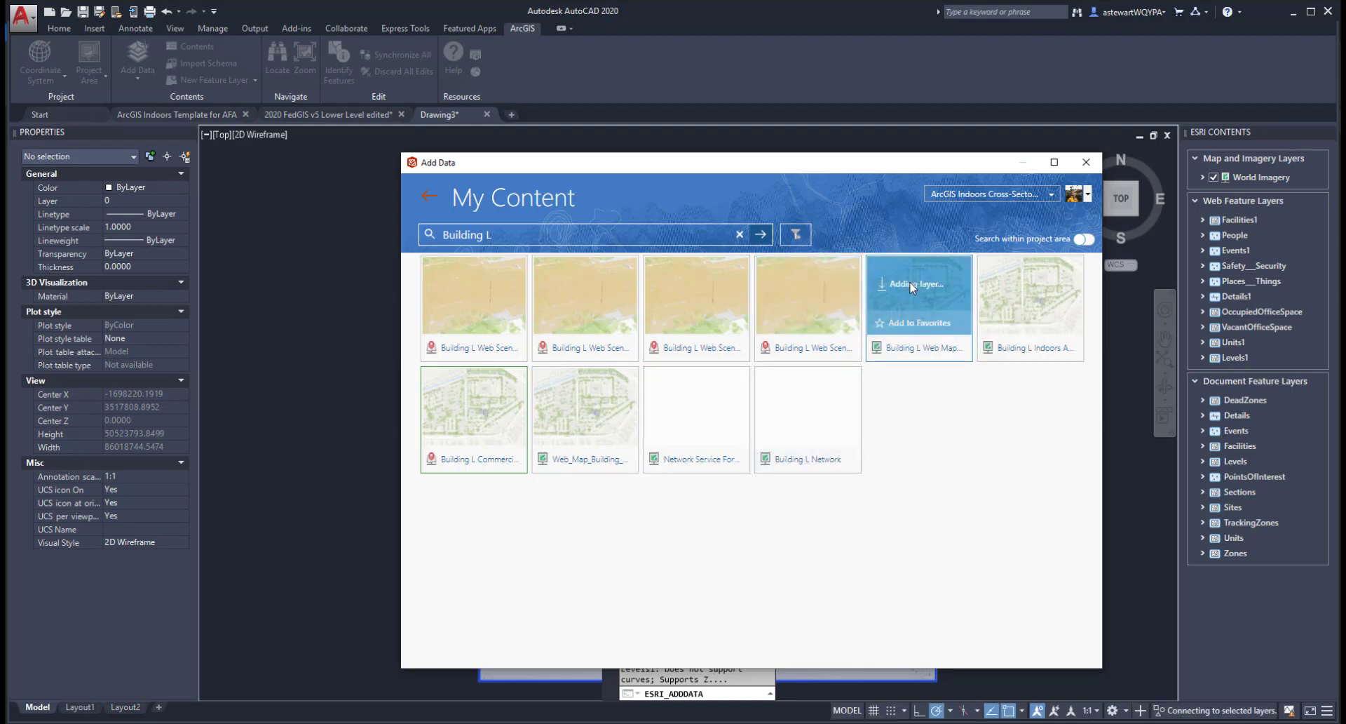
pyautogui.click(910, 284)
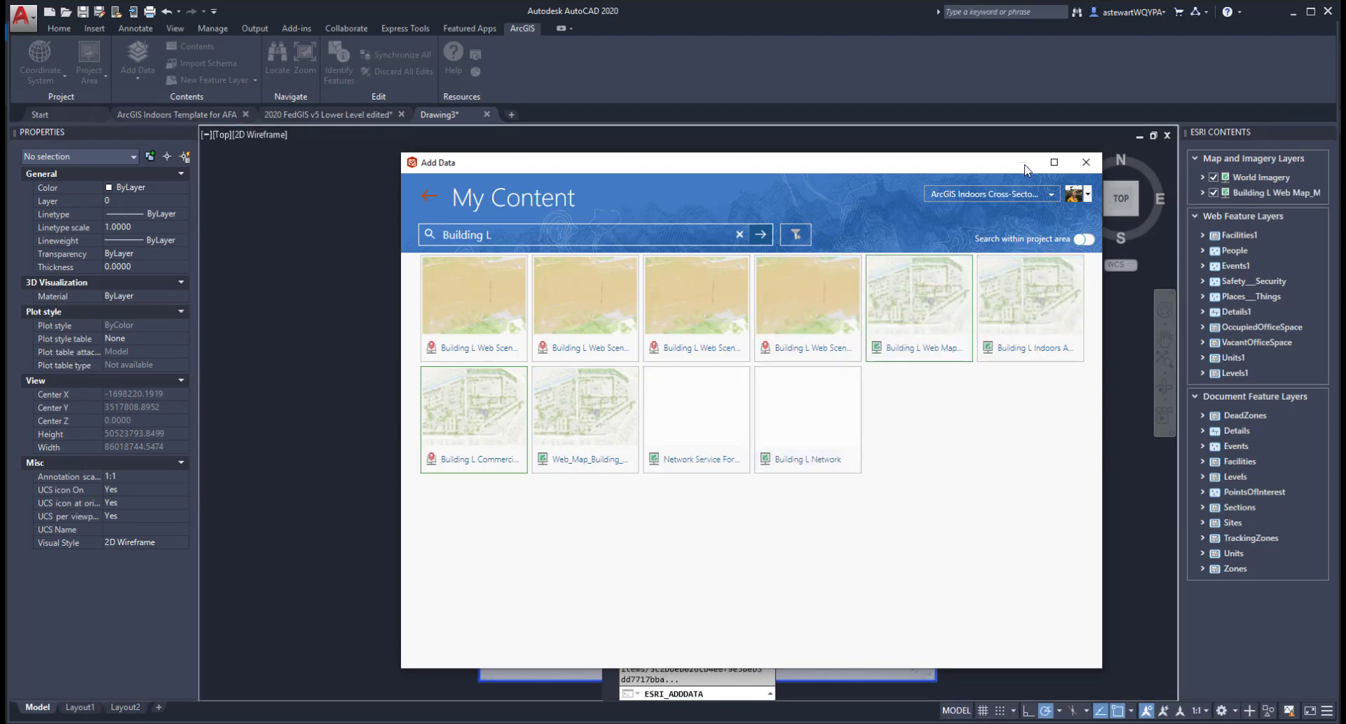
pyautogui.click(1086, 162)
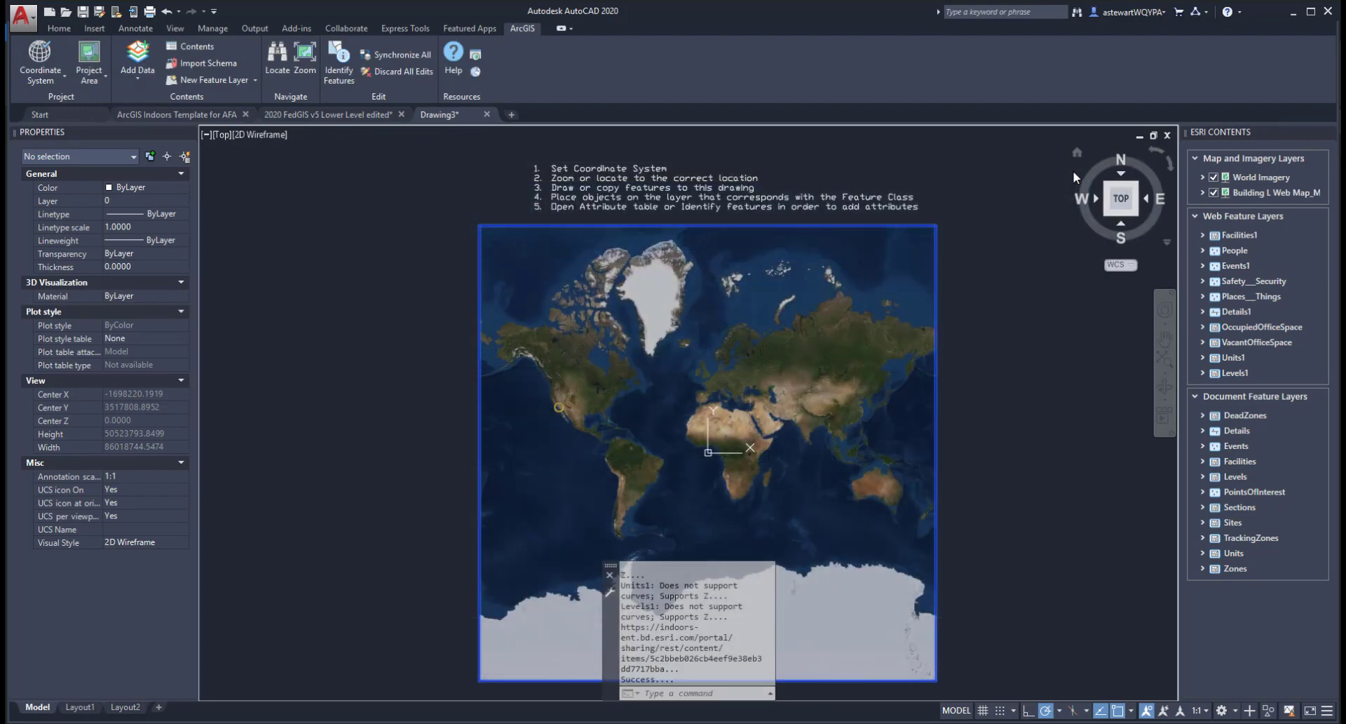
# Step: Expand the Building L Web Map_M layer and zoom the drawing to all features of the Facilities1 web feature layer
pyautogui.click(1203, 192)
pyautogui.rightClick(1233, 195)
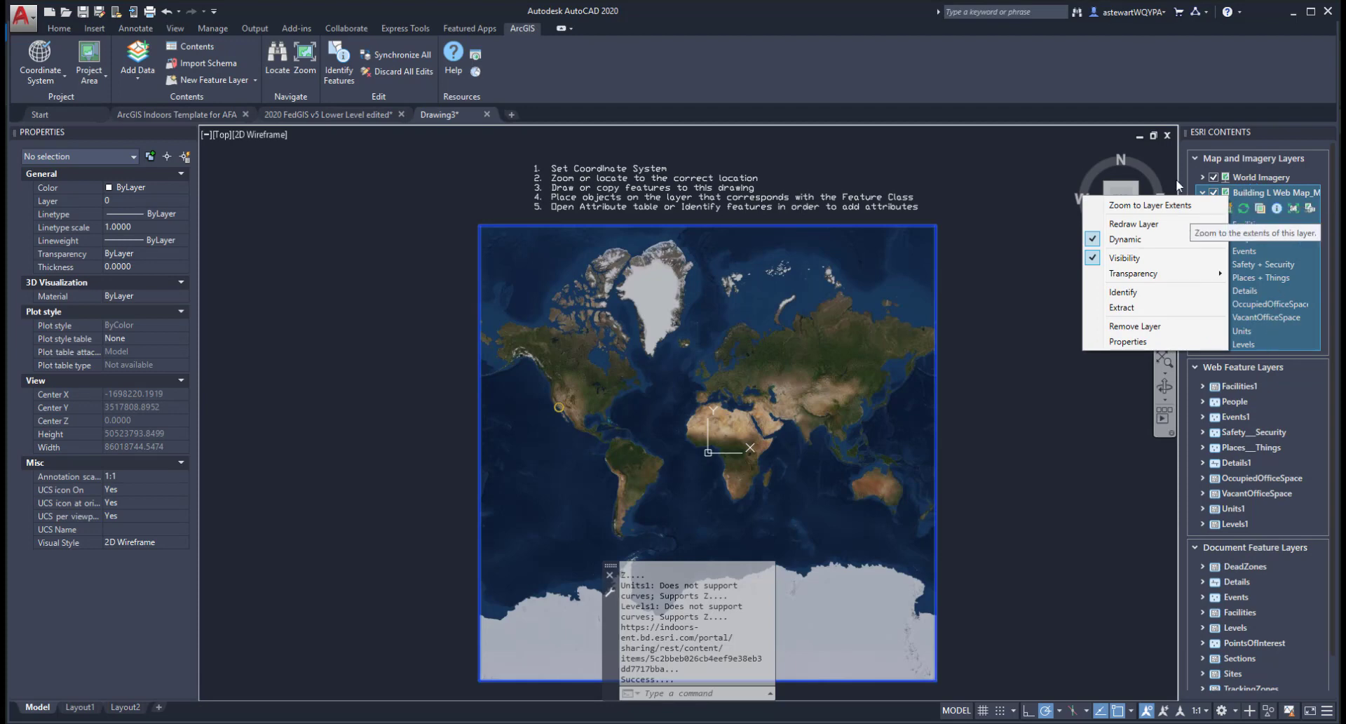
pyautogui.click(1201, 188)
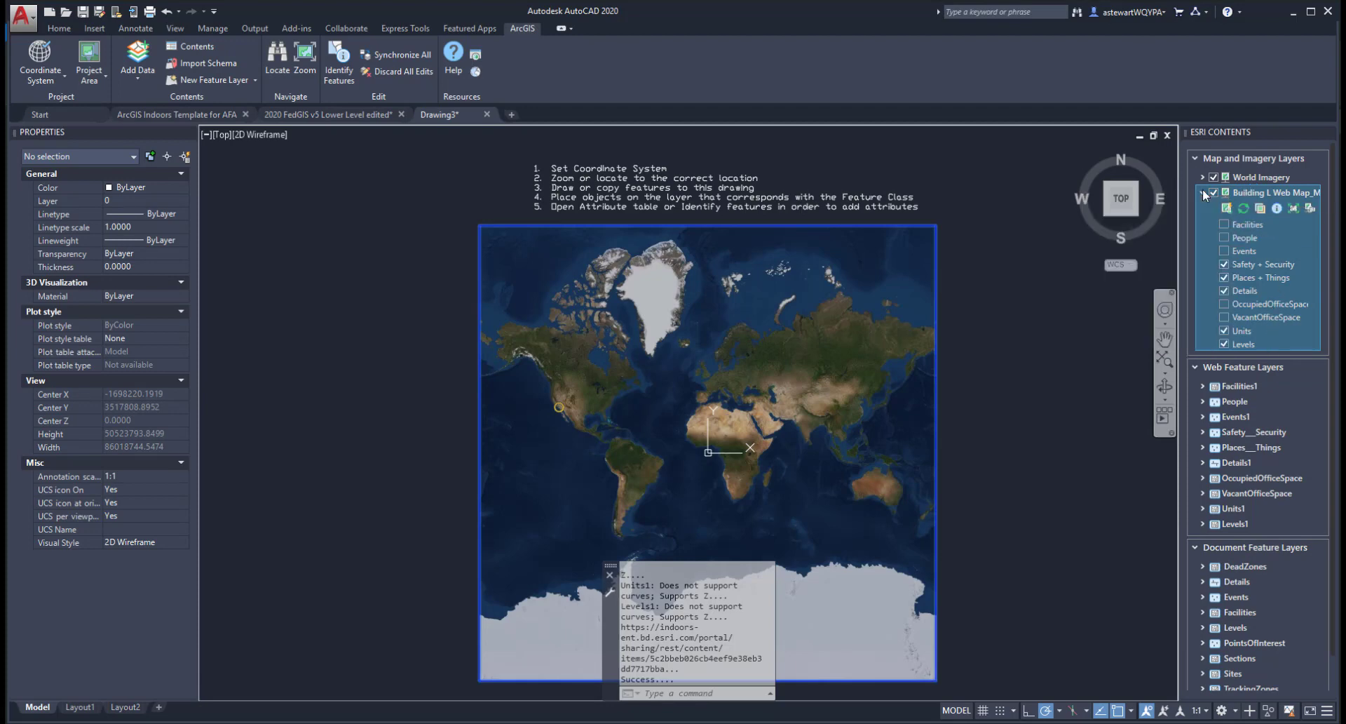
pyautogui.rightClick(1248, 385)
pyautogui.click(1196, 439)
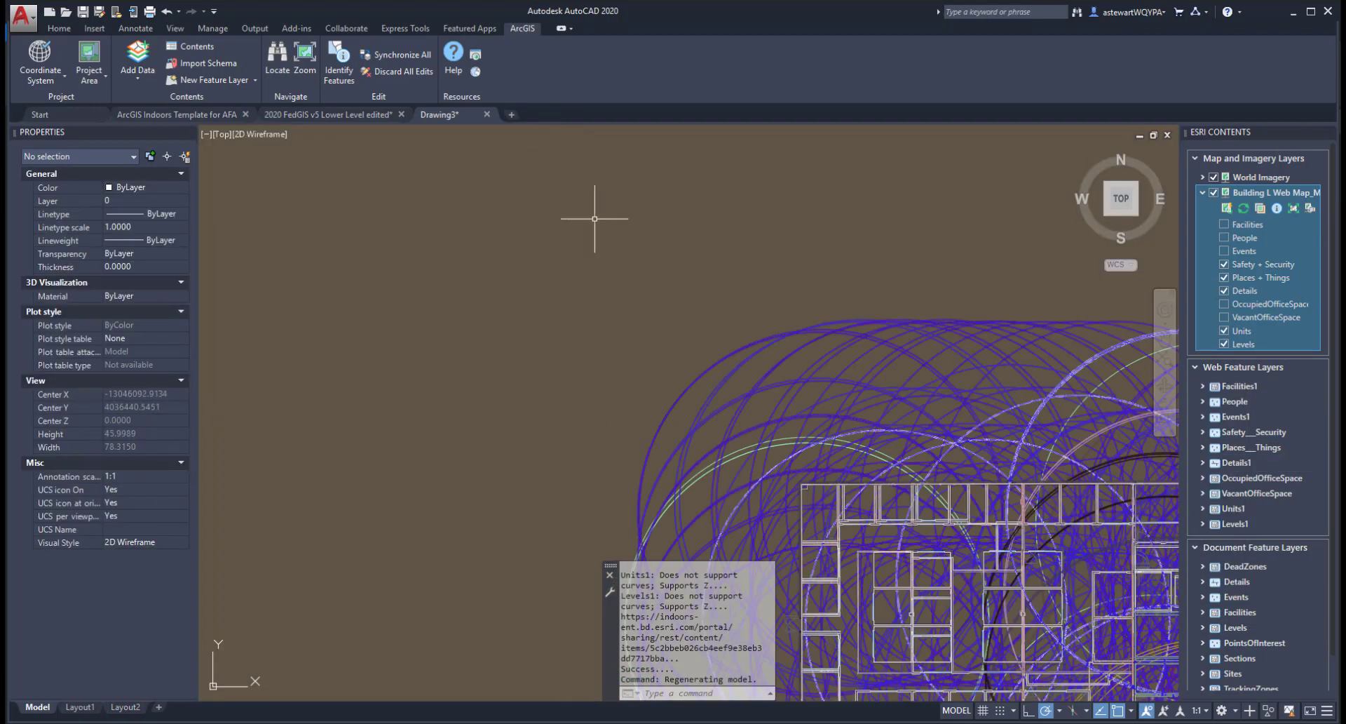
pyautogui.scroll(2, 912, 424)
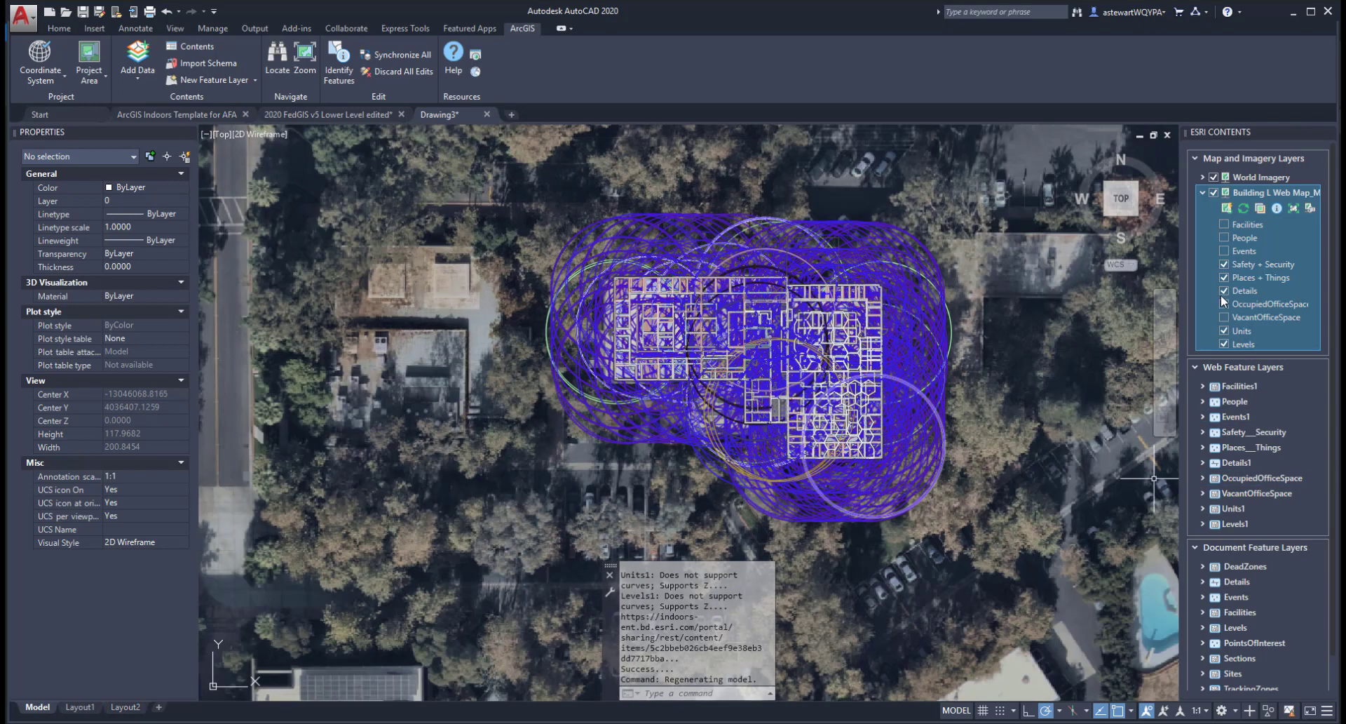
# Step: Turn off the sublayers of Building L Web Map_M, leaving only Units visible
pyautogui.click(1225, 331)
pyautogui.click(1224, 343)
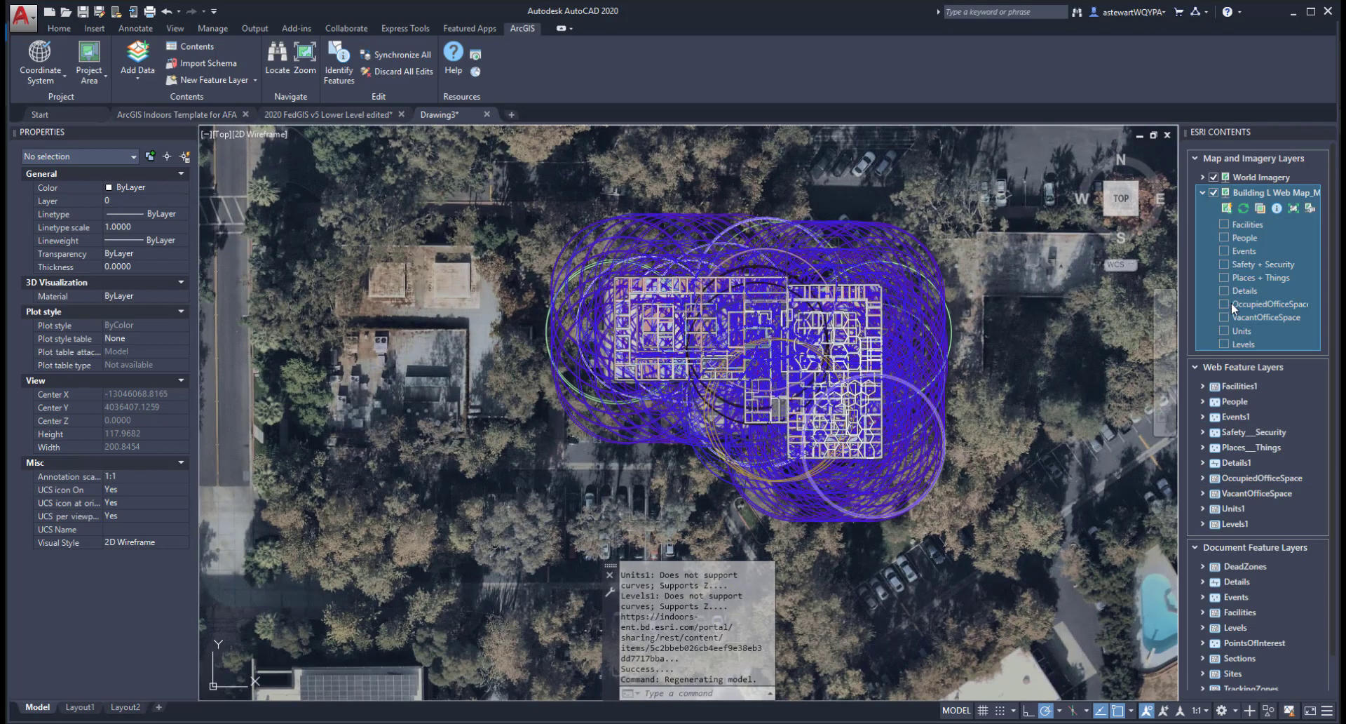
pyautogui.click(1225, 330)
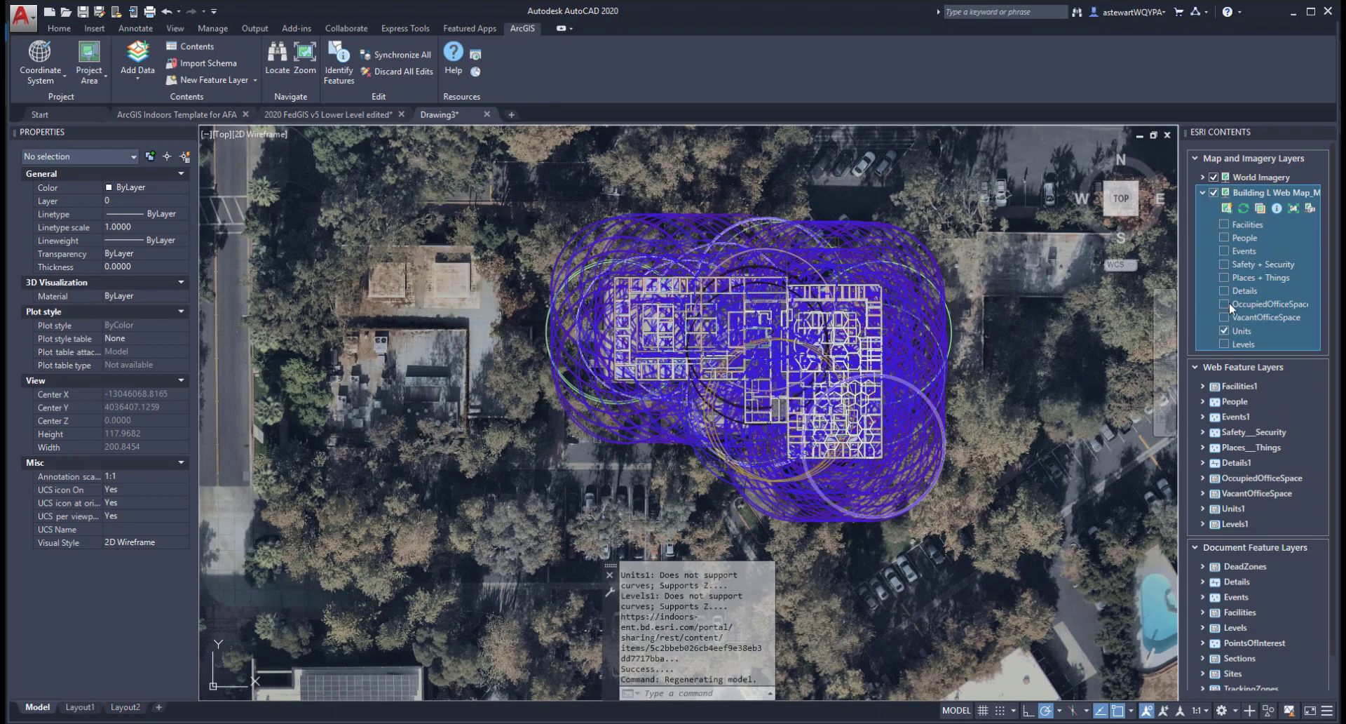
# Step: Remove the web feature layers People, Events1, Safety___Security, Places___Things, OccupiedOfficeSpace and VacantOfficeSpace from the drawing
pyautogui.click(1203, 498)
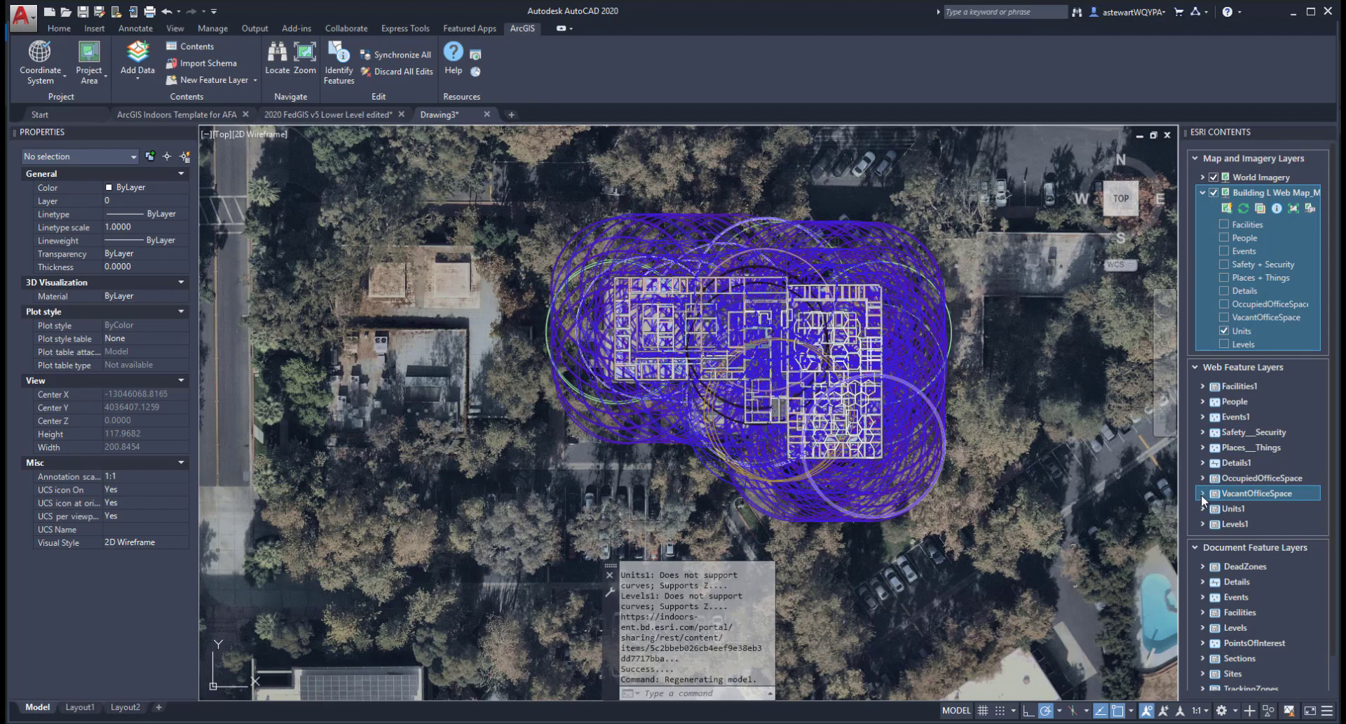
pyautogui.click(1202, 493)
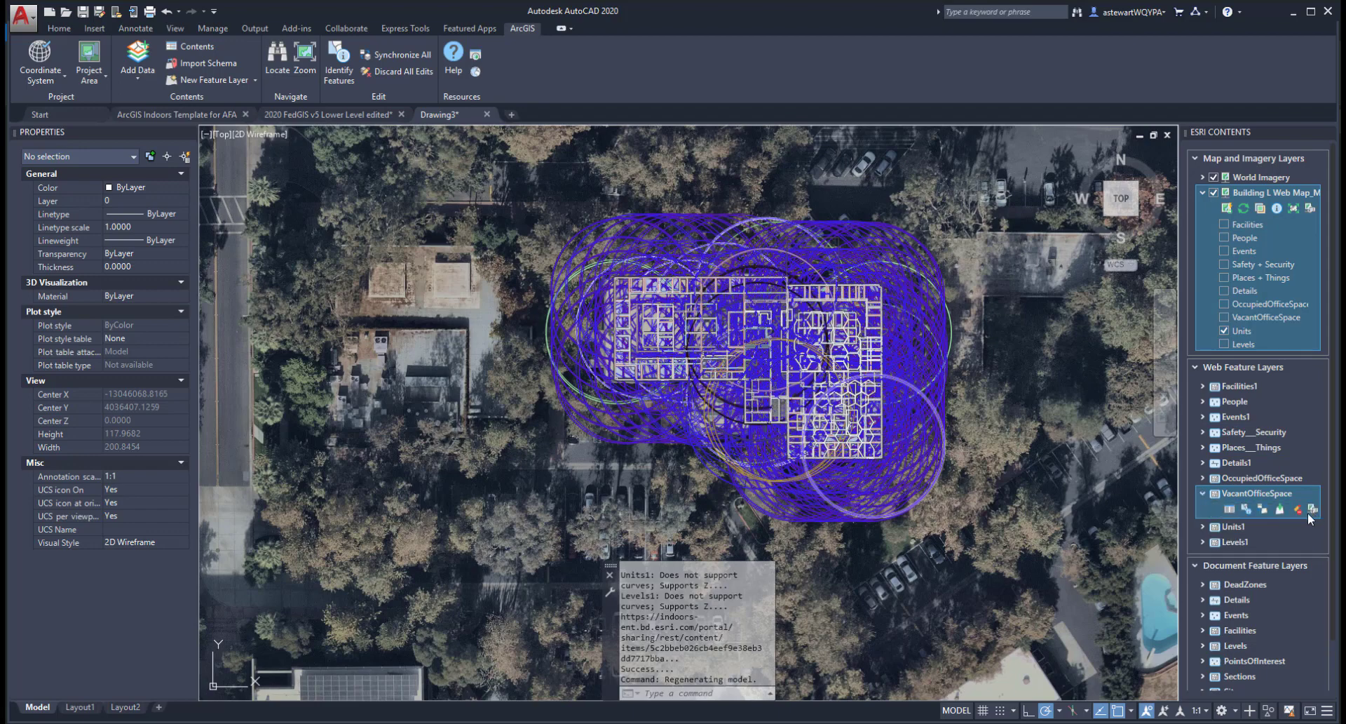
pyautogui.rightClick(1224, 491)
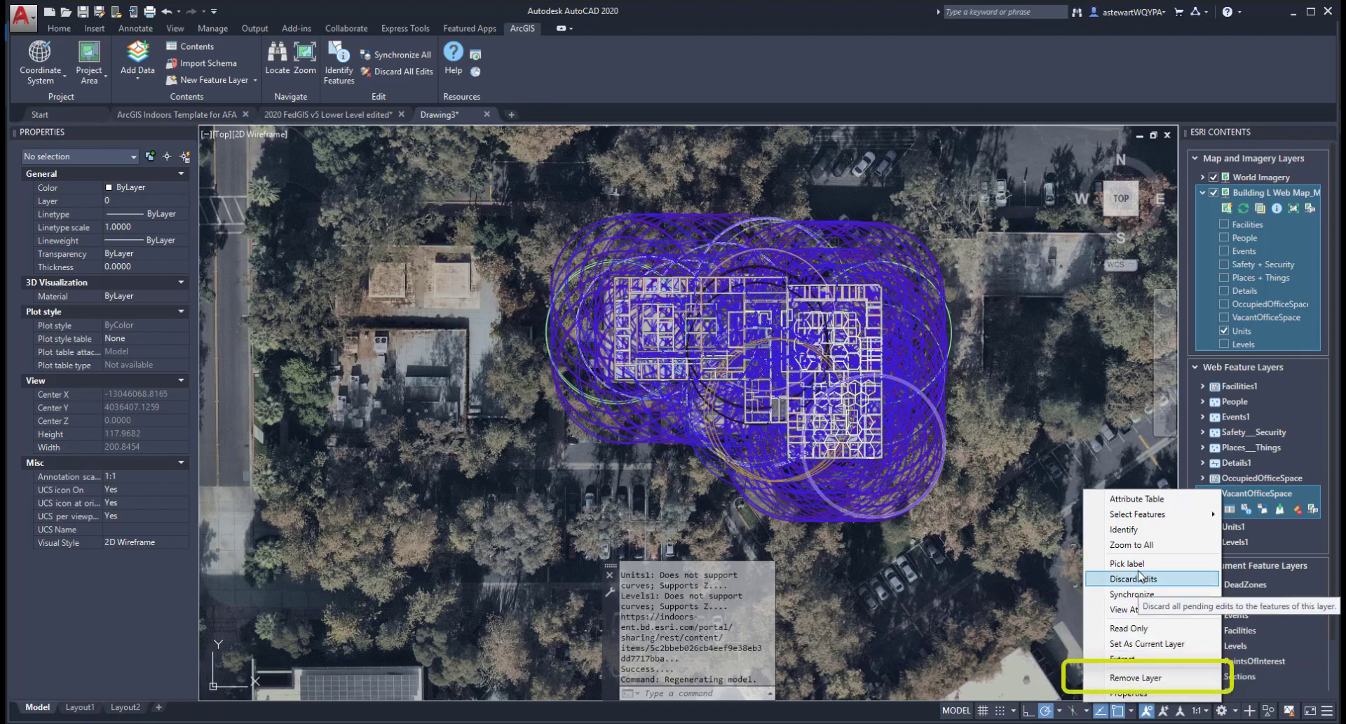
pyautogui.click(1136, 677)
pyautogui.rightClick(1242, 436)
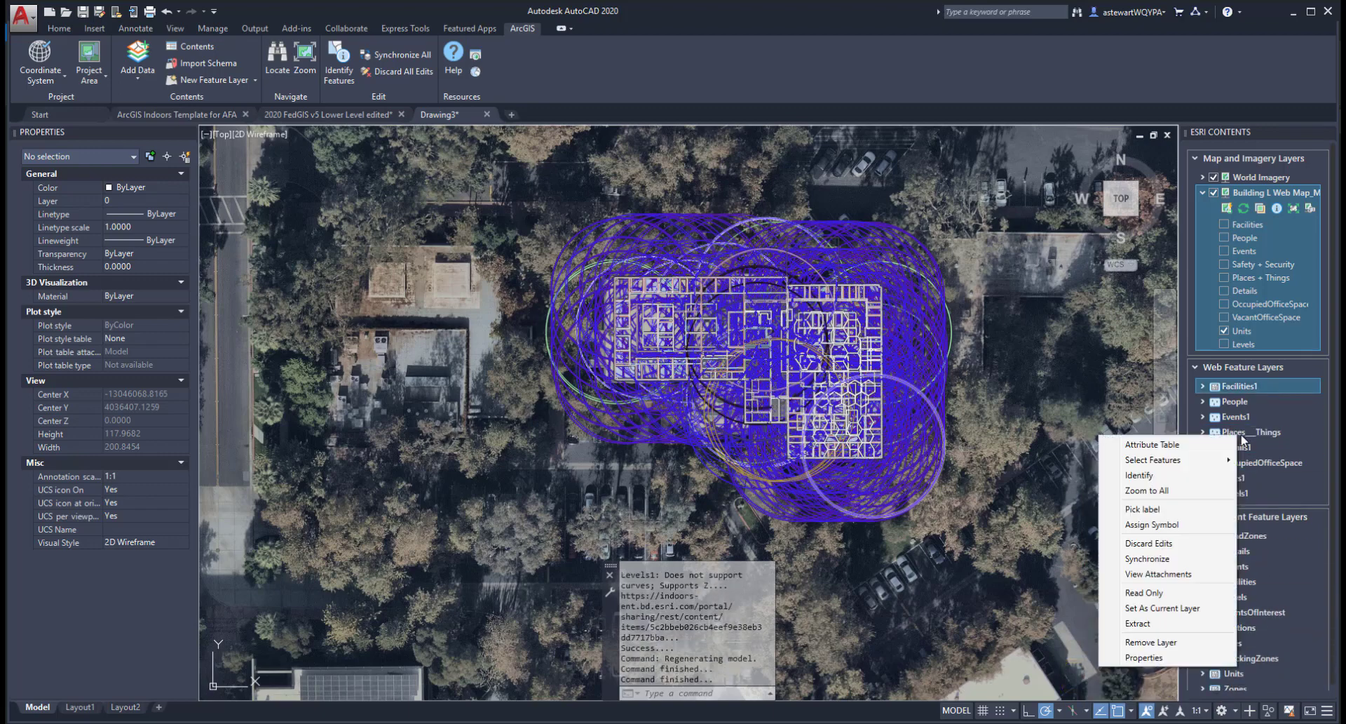
pyautogui.click(1150, 641)
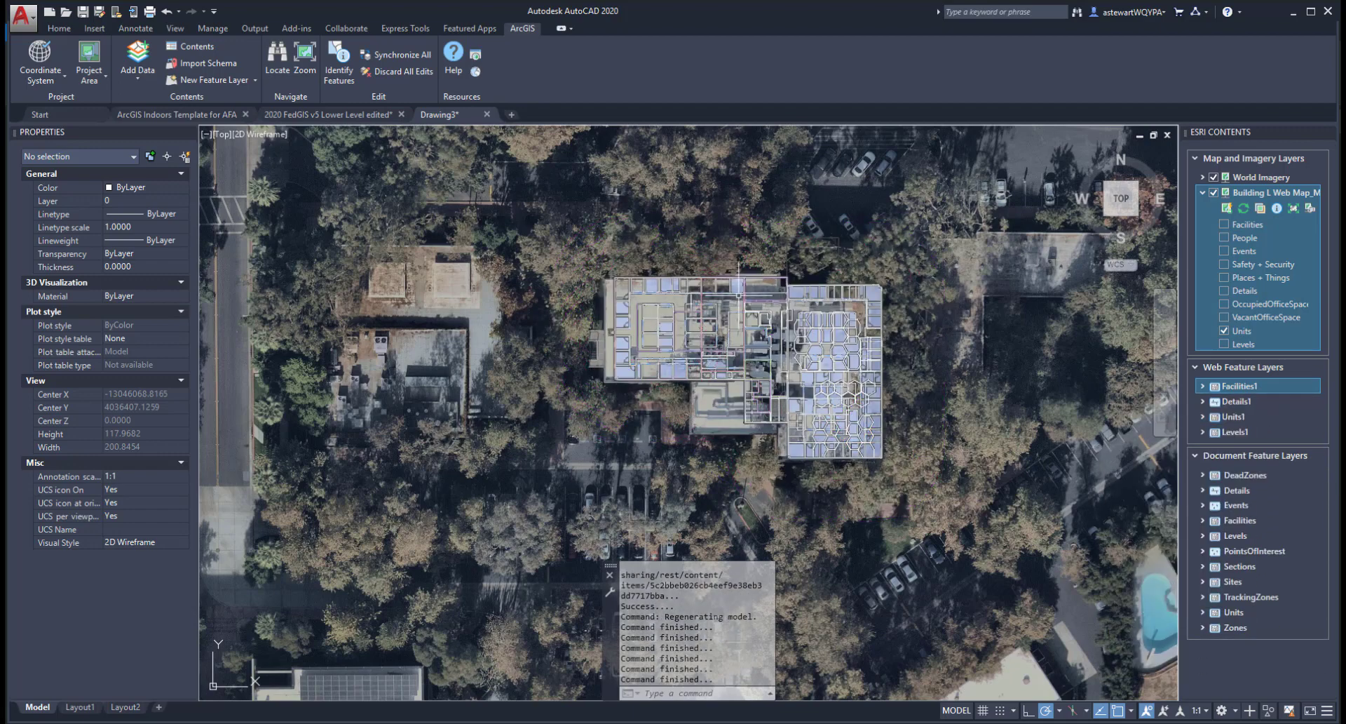
# Step: Collapse Building L Web Map_M, expand the Units1 web feature layer and select its Kitchen type
pyautogui.scroll(2, 739, 295)
pyautogui.click(1203, 192)
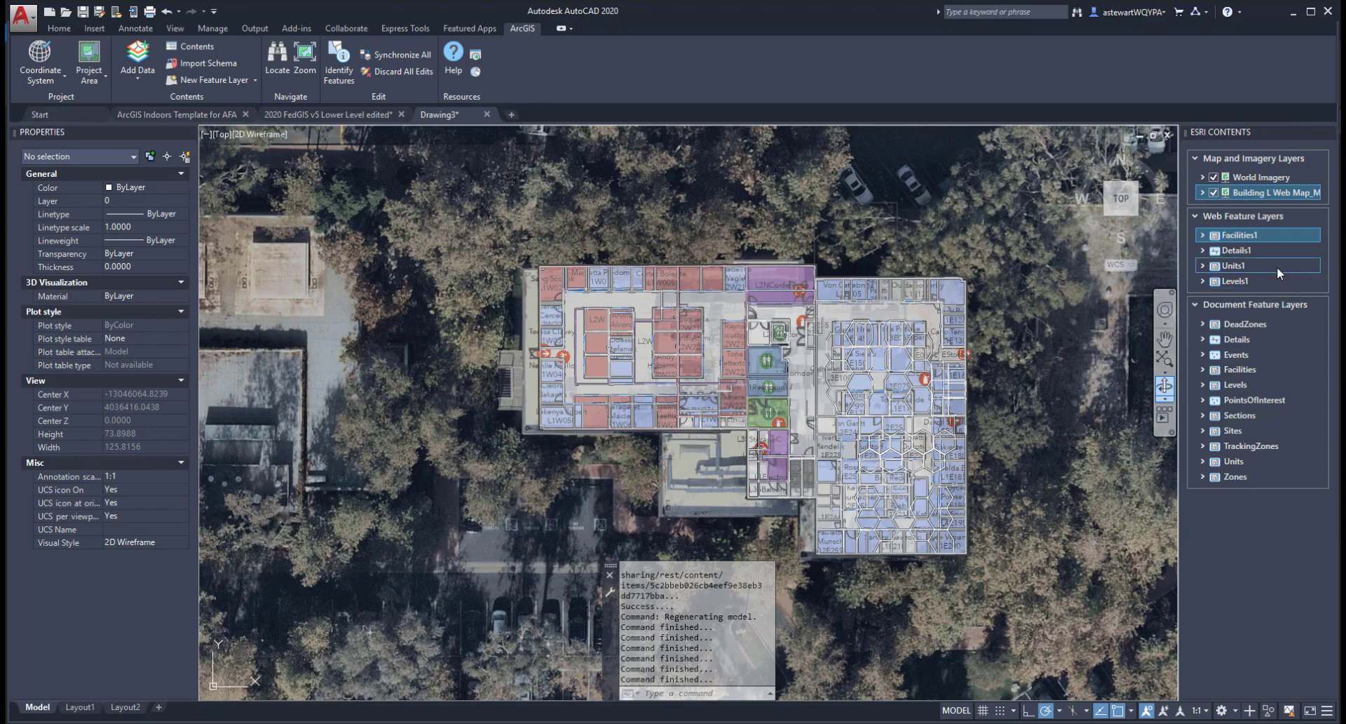
pyautogui.click(1203, 266)
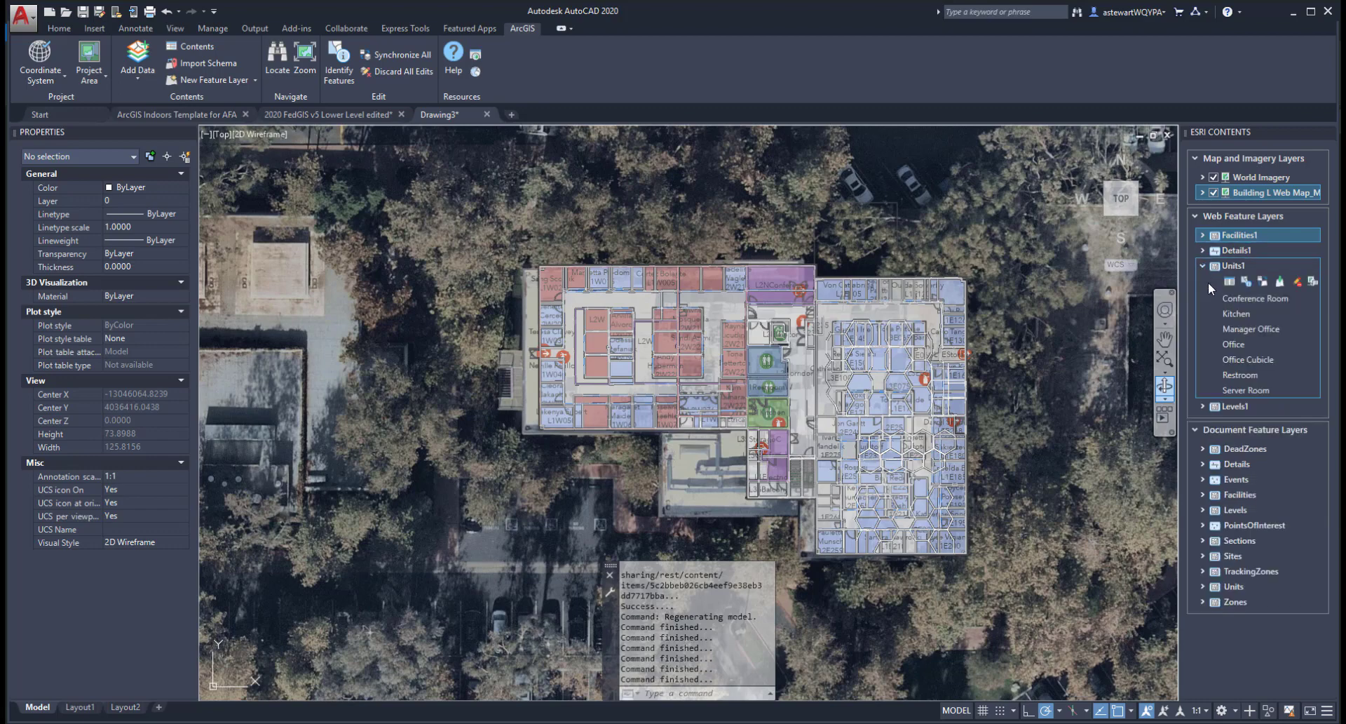
pyautogui.click(1239, 314)
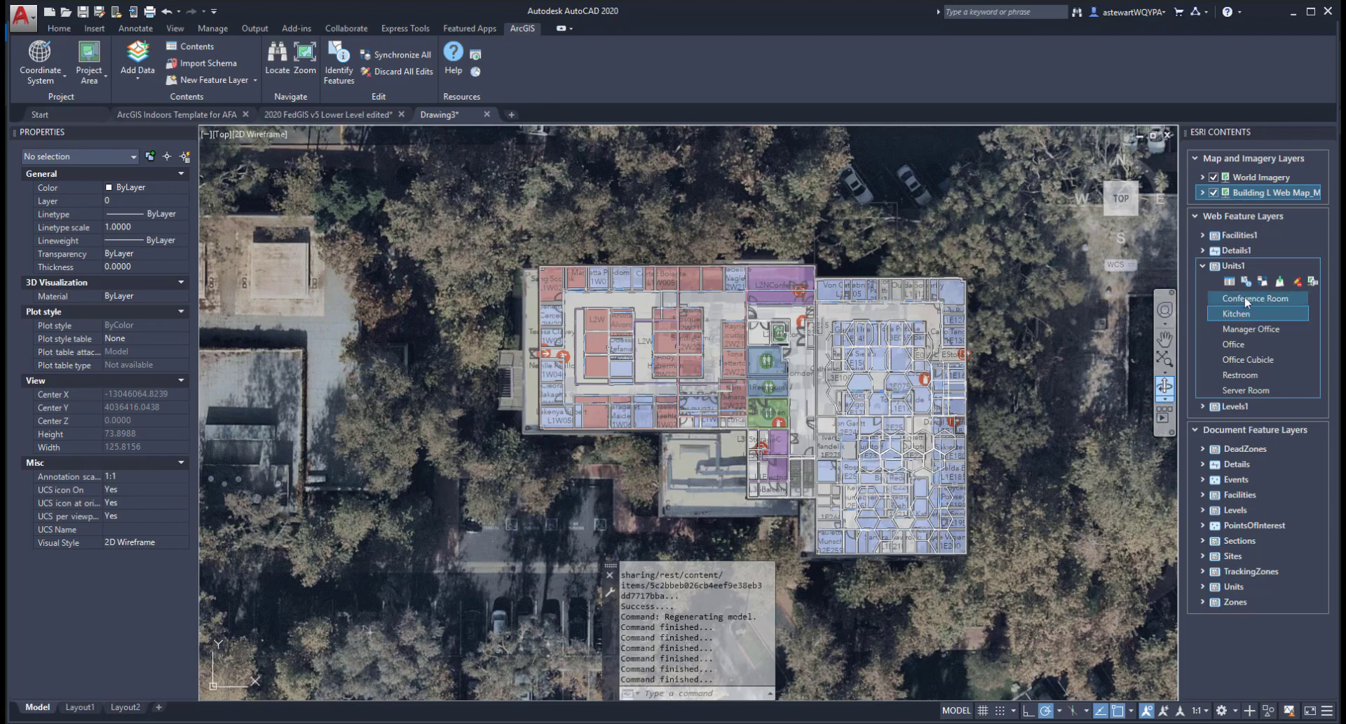
# Step: Make ESRI_Units1_Kitchen the current drawing layer
pyautogui.click(65, 30)
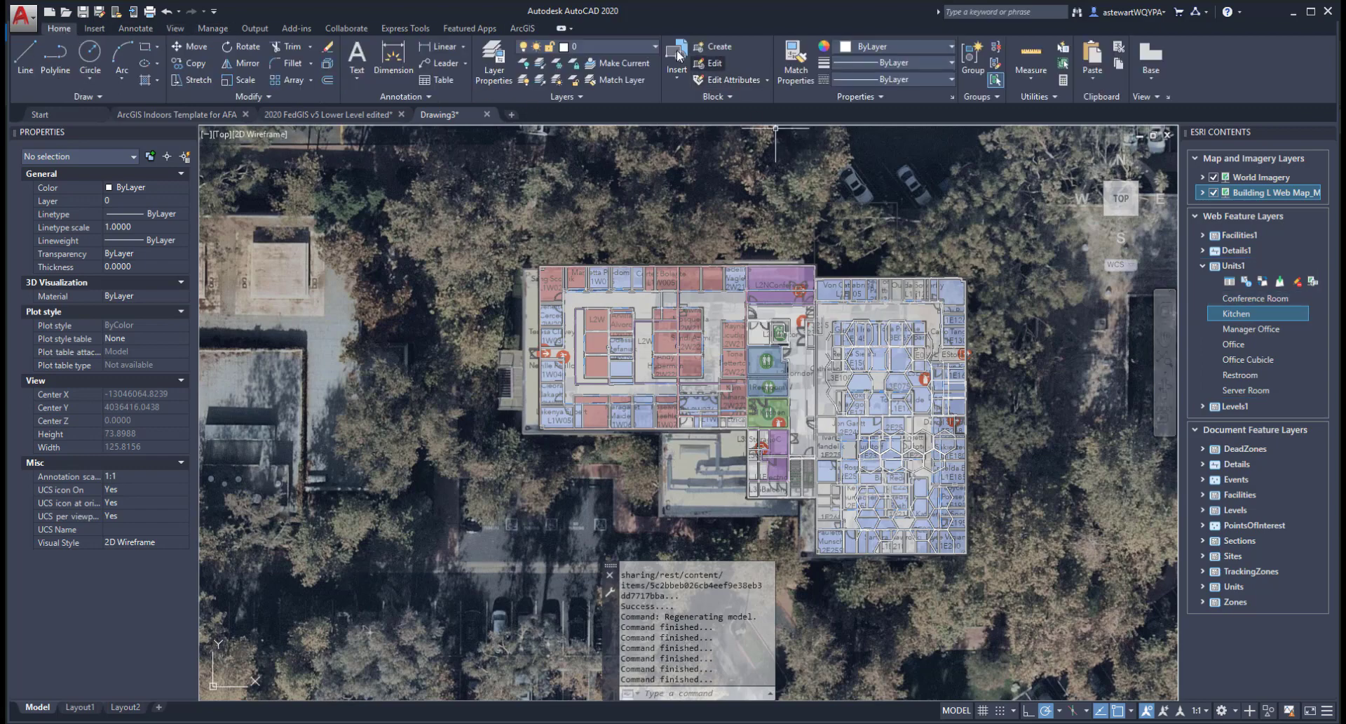
pyautogui.click(652, 48)
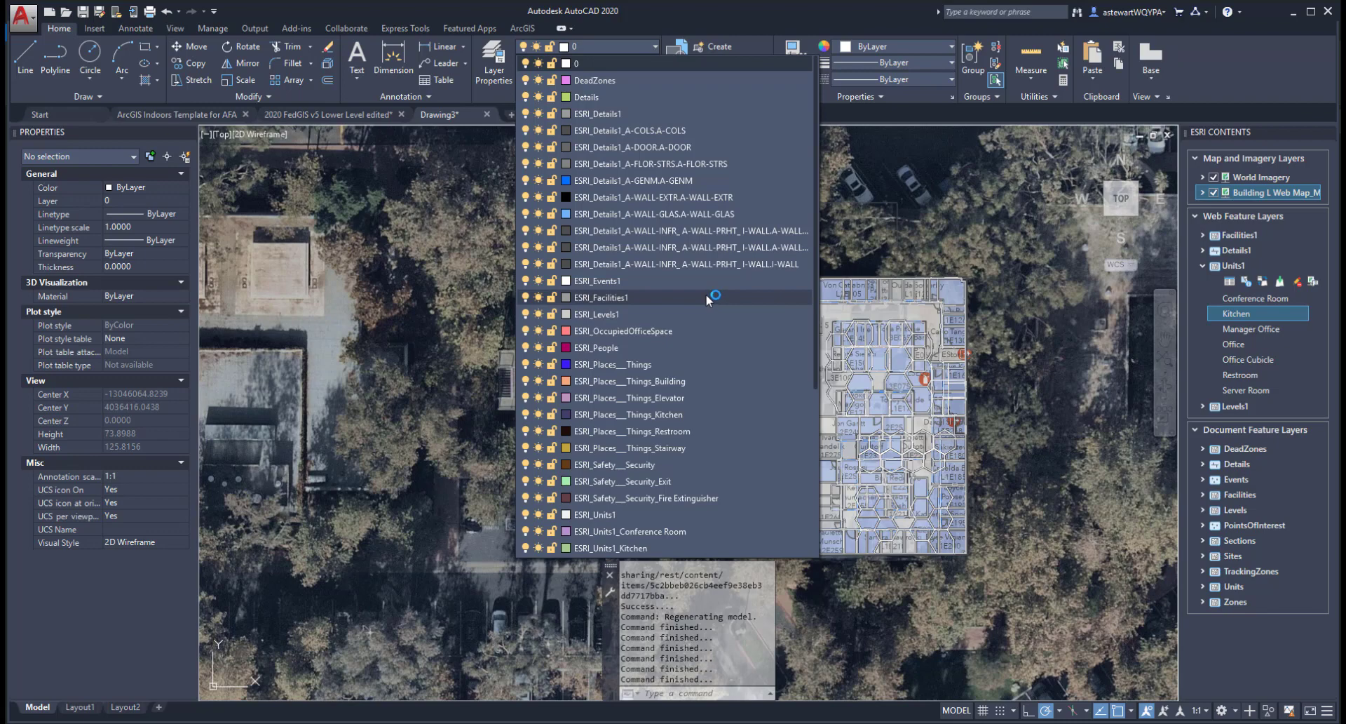
pyautogui.scroll(-5, 709, 300)
pyautogui.scroll(2, 708, 297)
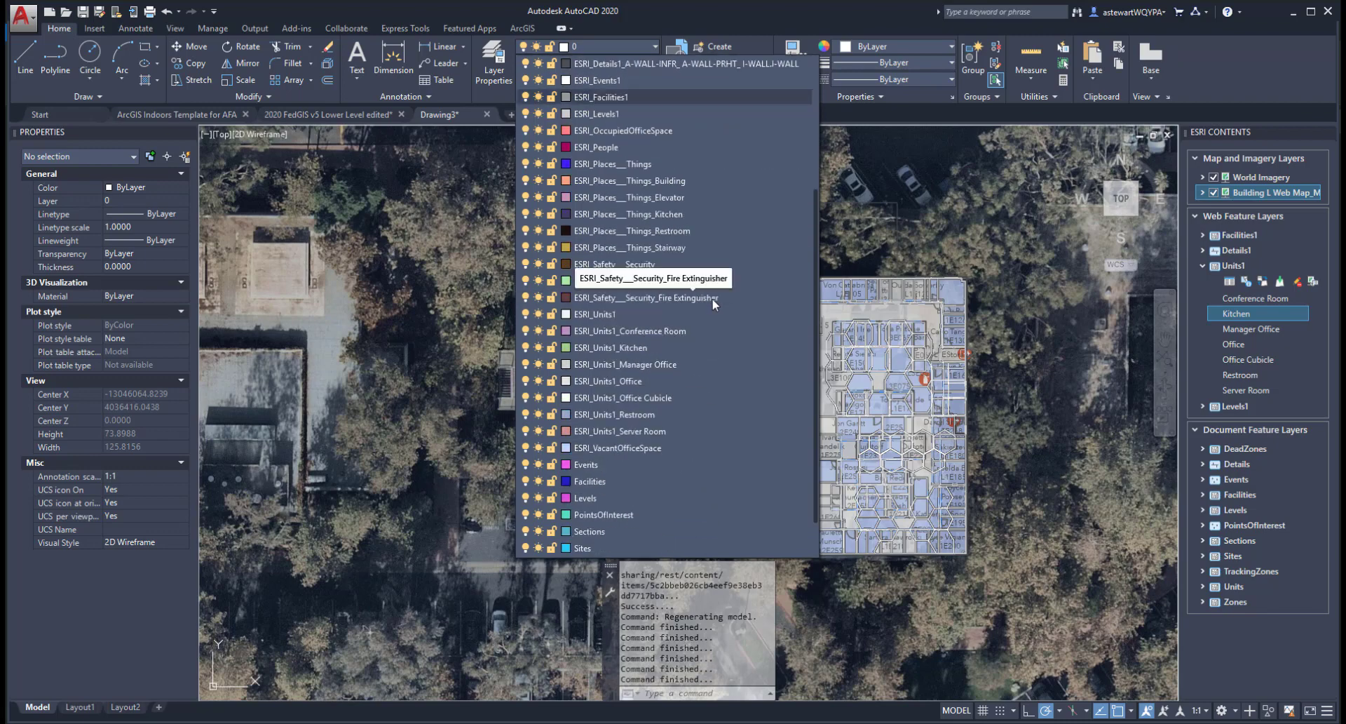
pyautogui.click(664, 342)
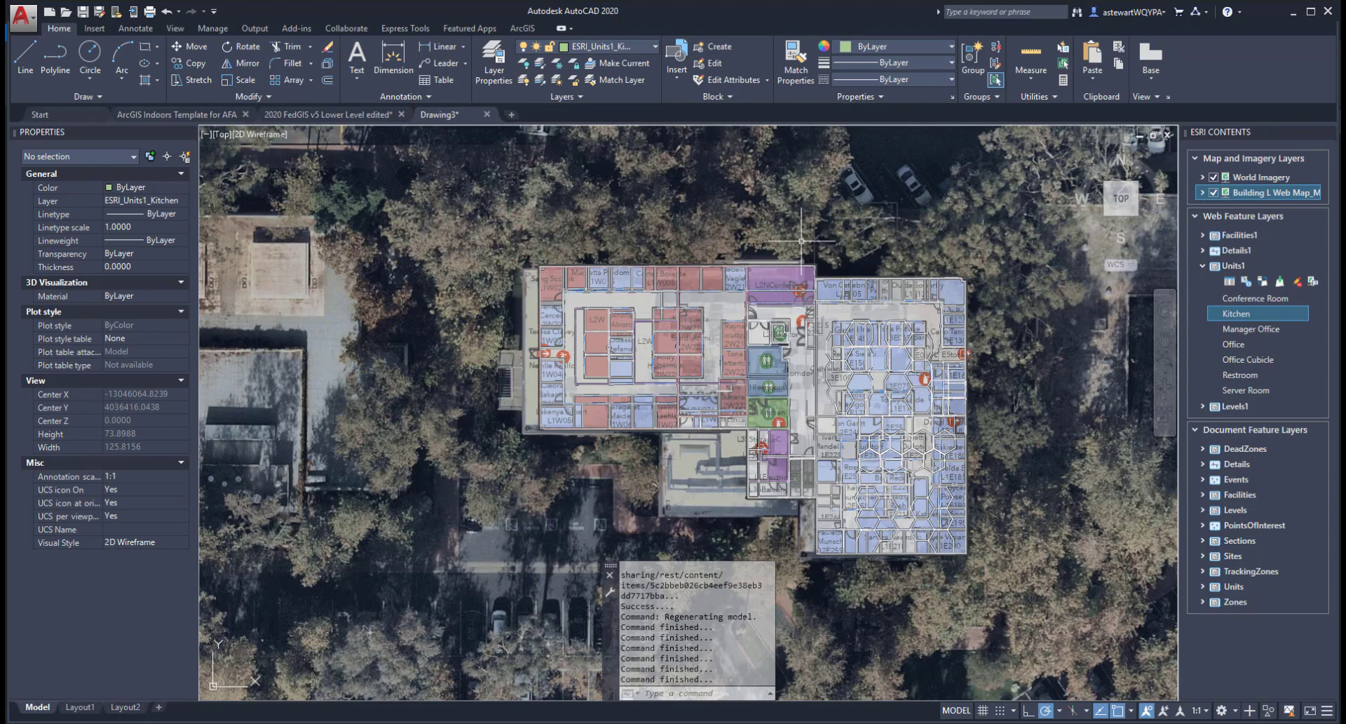
# Step: Draw a closed polyline for a new kitchen against the building's northeast corner, following the notched outer wall along its lower edge
pyautogui.write('p')
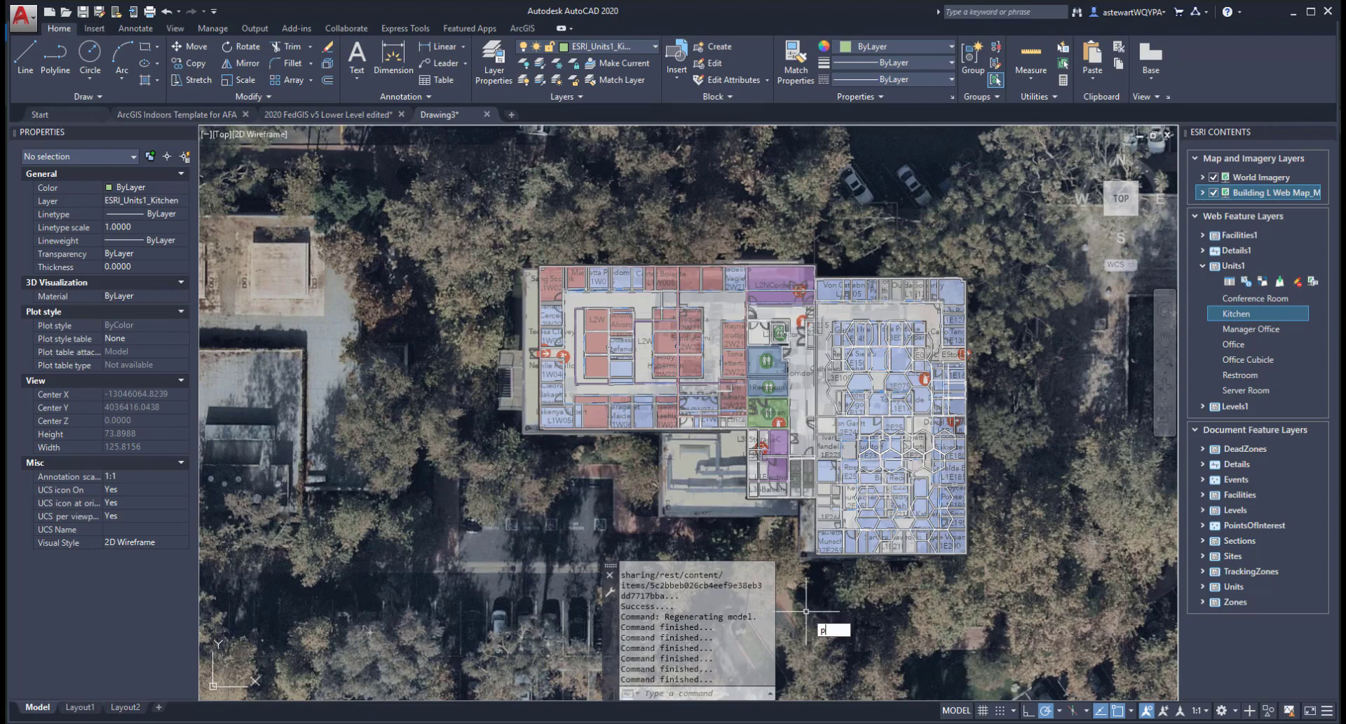
pyautogui.write('line')
pyautogui.press('Return')
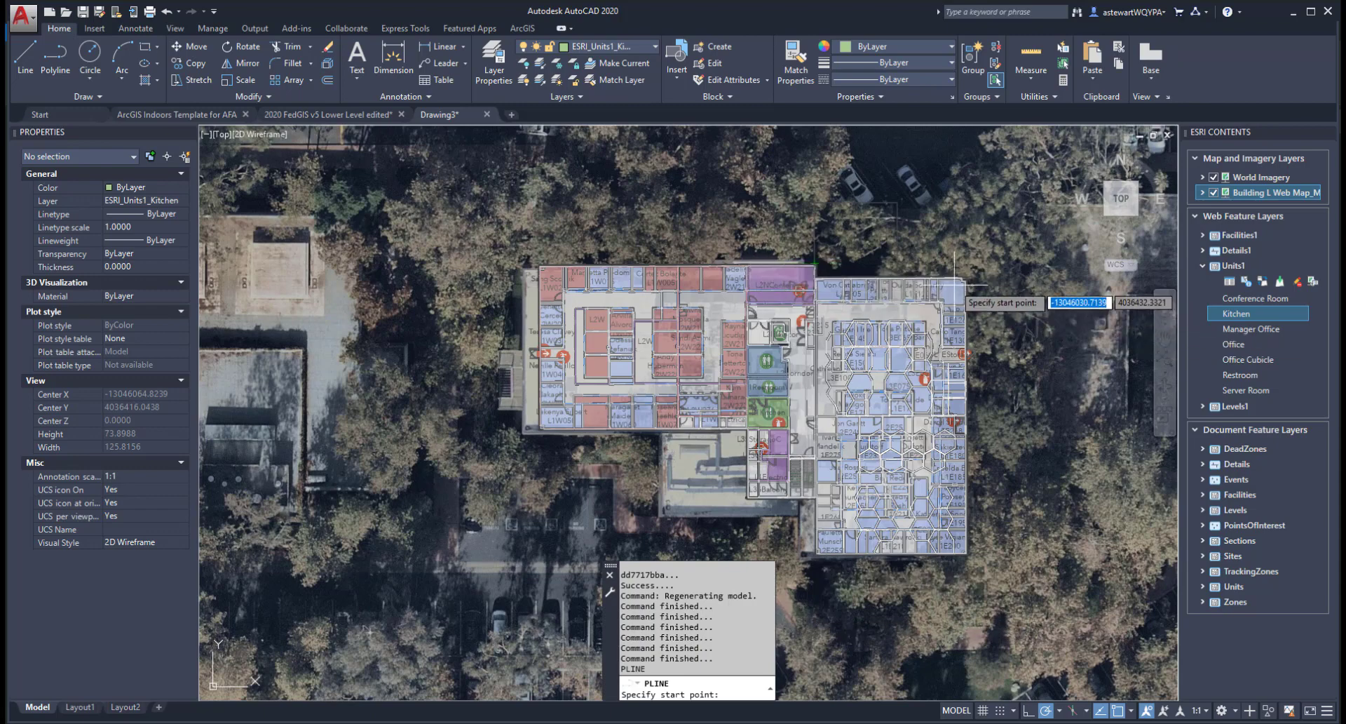
pyautogui.scroll(5, 953, 283)
pyautogui.click(847, 251)
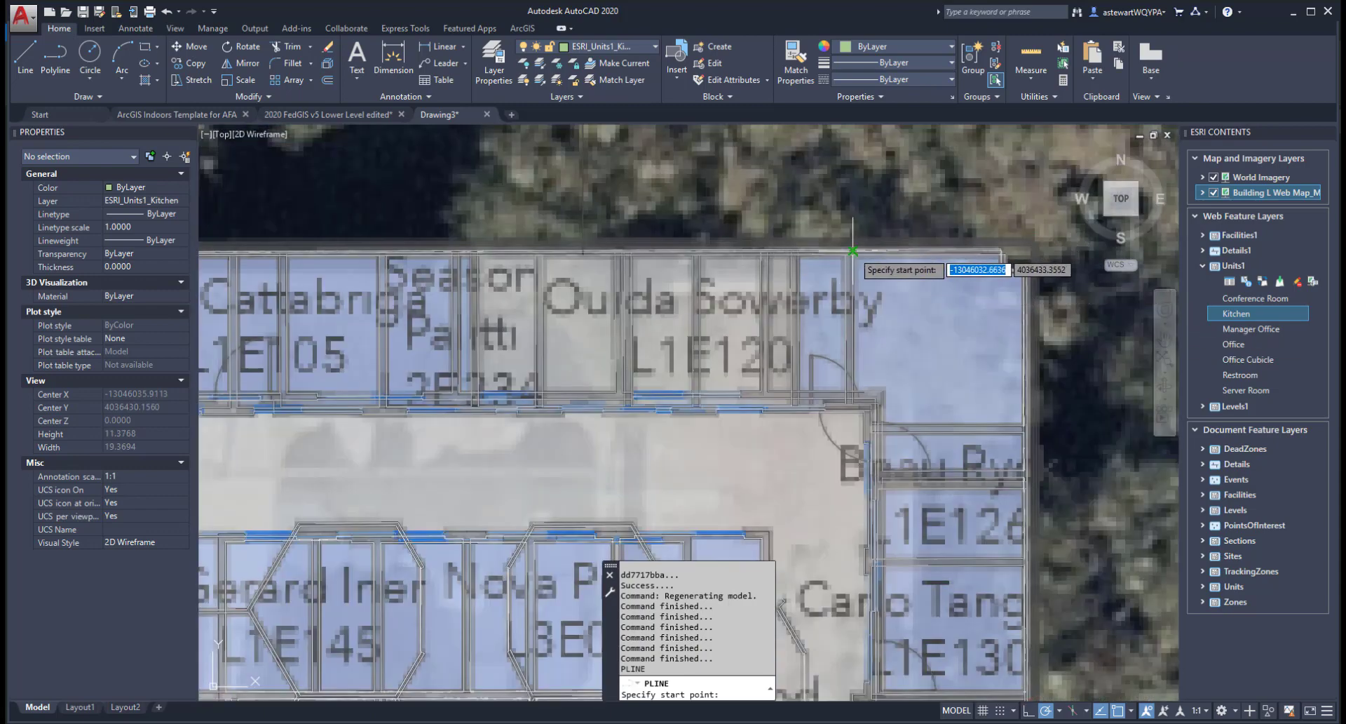
pyautogui.scroll(-5, 846, 251)
pyautogui.scroll(5, 840, 208)
pyautogui.click(839, 208)
pyautogui.scroll(5, 926, 208)
pyautogui.click(1035, 215)
pyautogui.click(1035, 532)
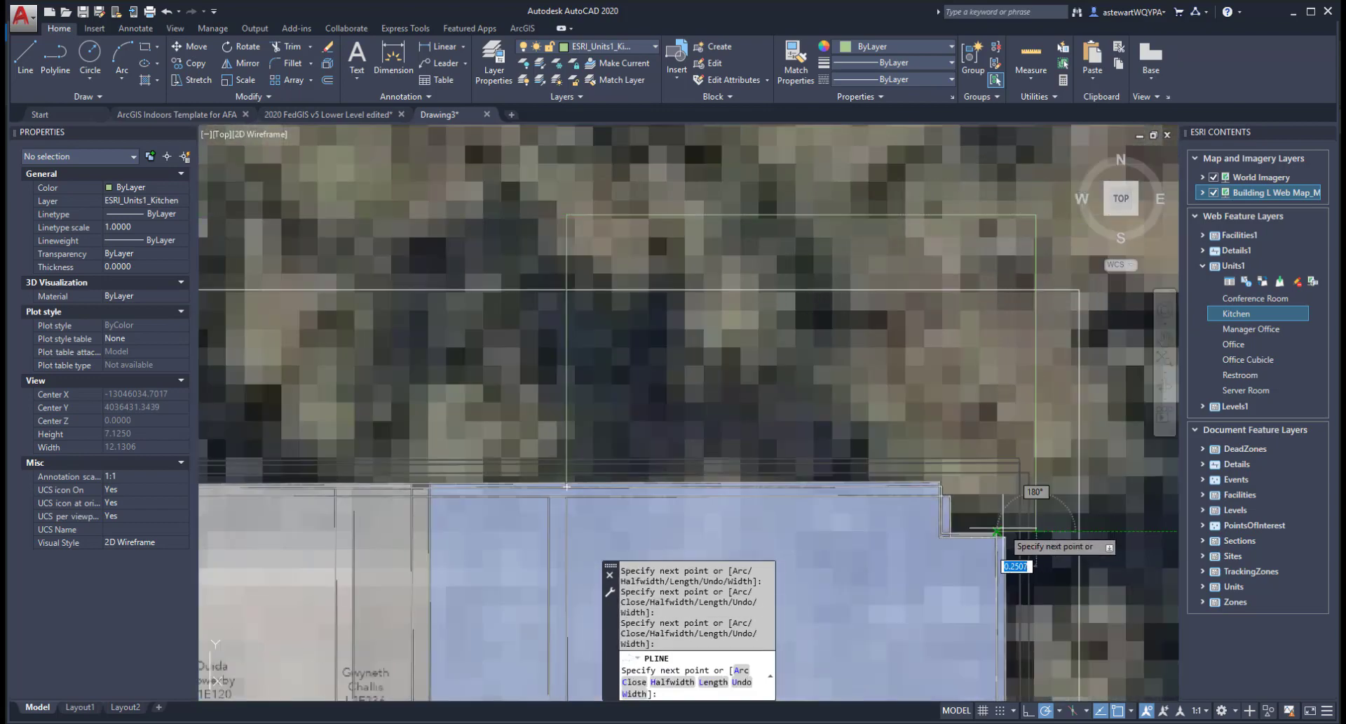
pyautogui.click(951, 531)
pyautogui.click(951, 479)
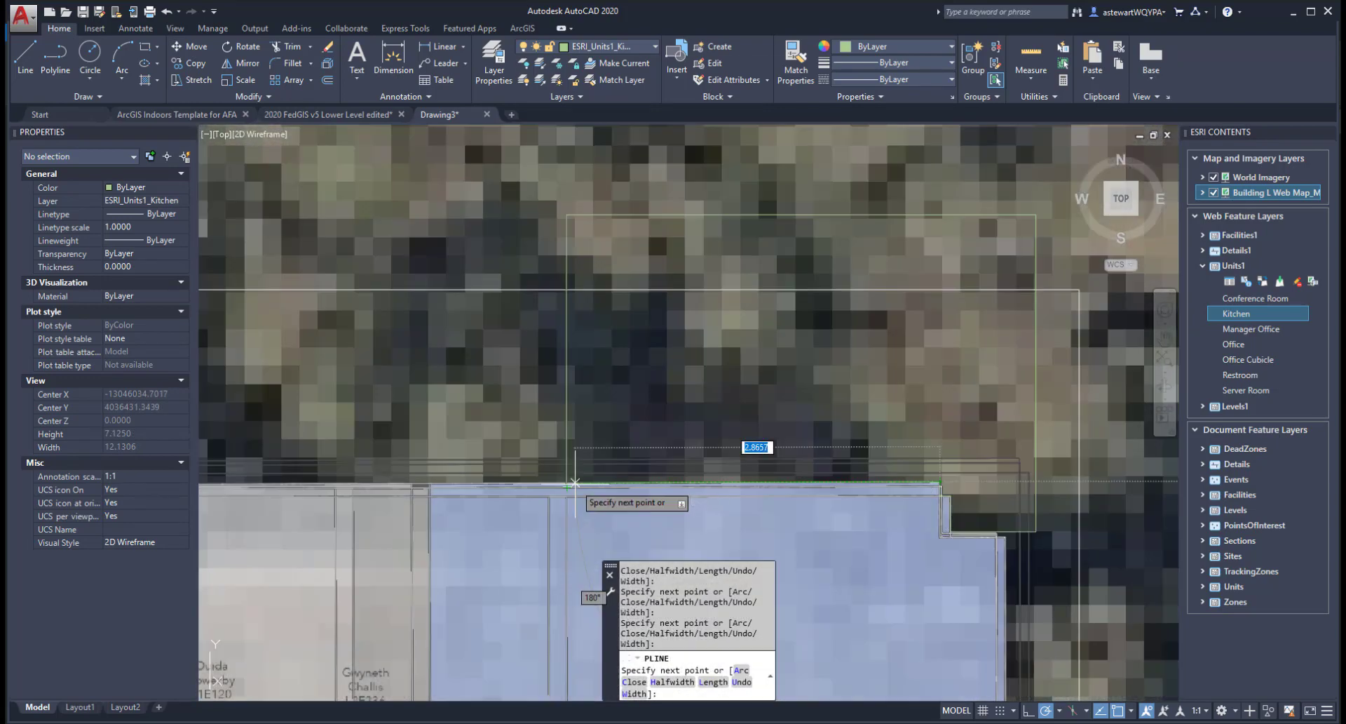
pyautogui.write('close')
pyautogui.press('Return')
pyautogui.press('Escape')
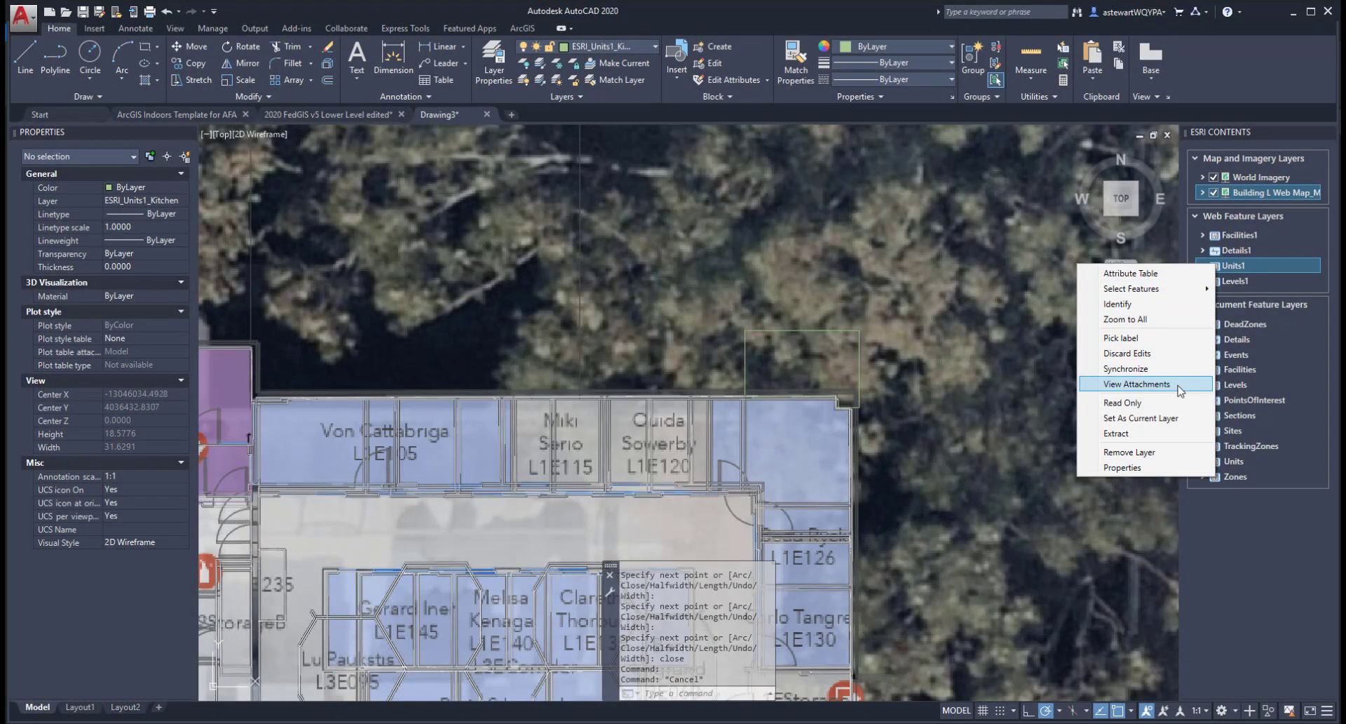
# Step: Synchronize the Units1 web feature layer to publish the added kitchen polygon to the portal
pyautogui.click(1175, 370)
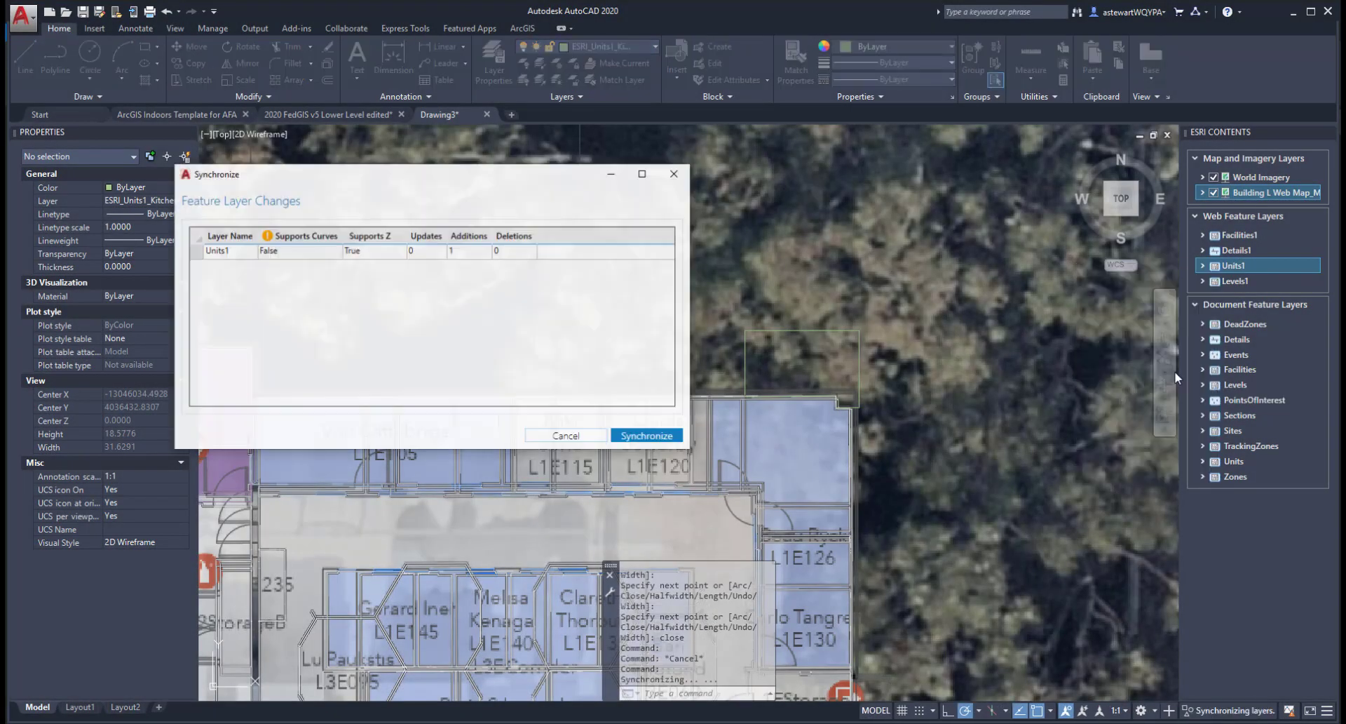
pyautogui.click(474, 261)
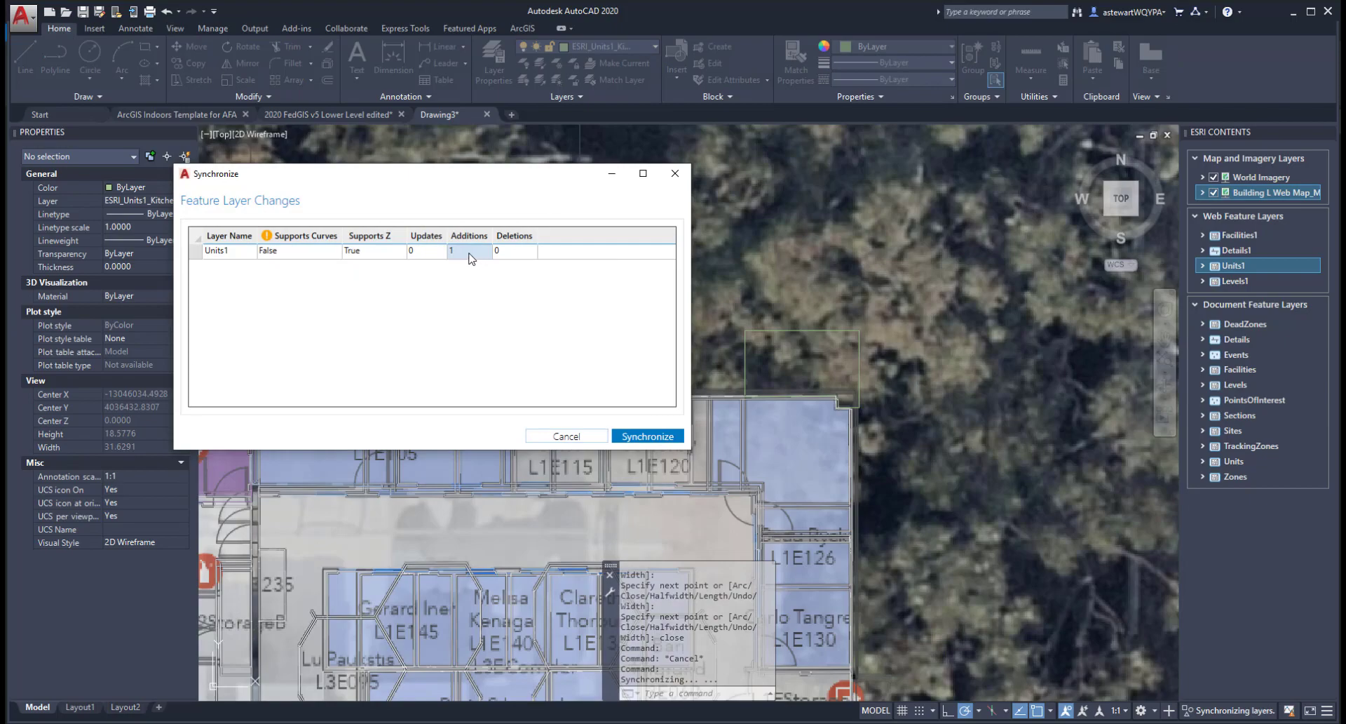
pyautogui.click(648, 436)
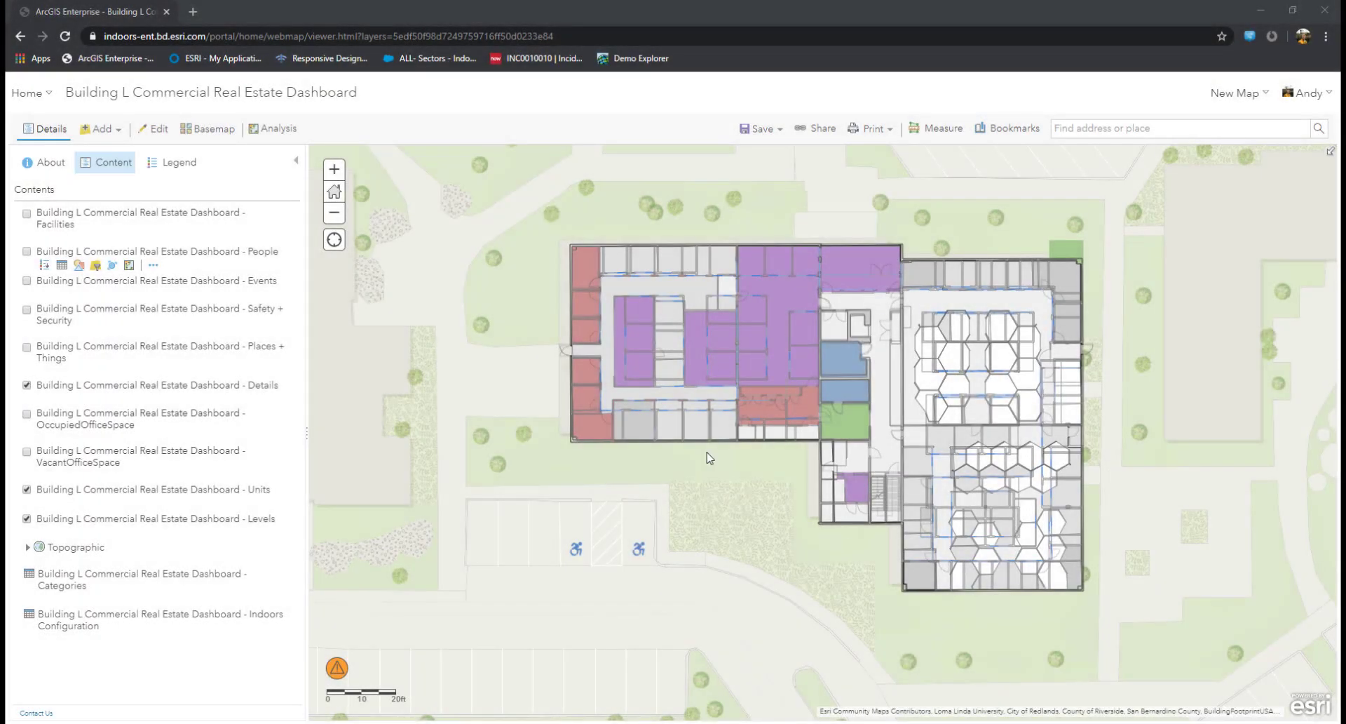
# Step: Examine the attributes of the new kitchen unit at Building L's northeast corner in the web map, closing its details
pyautogui.scroll(3, 1096, 279)
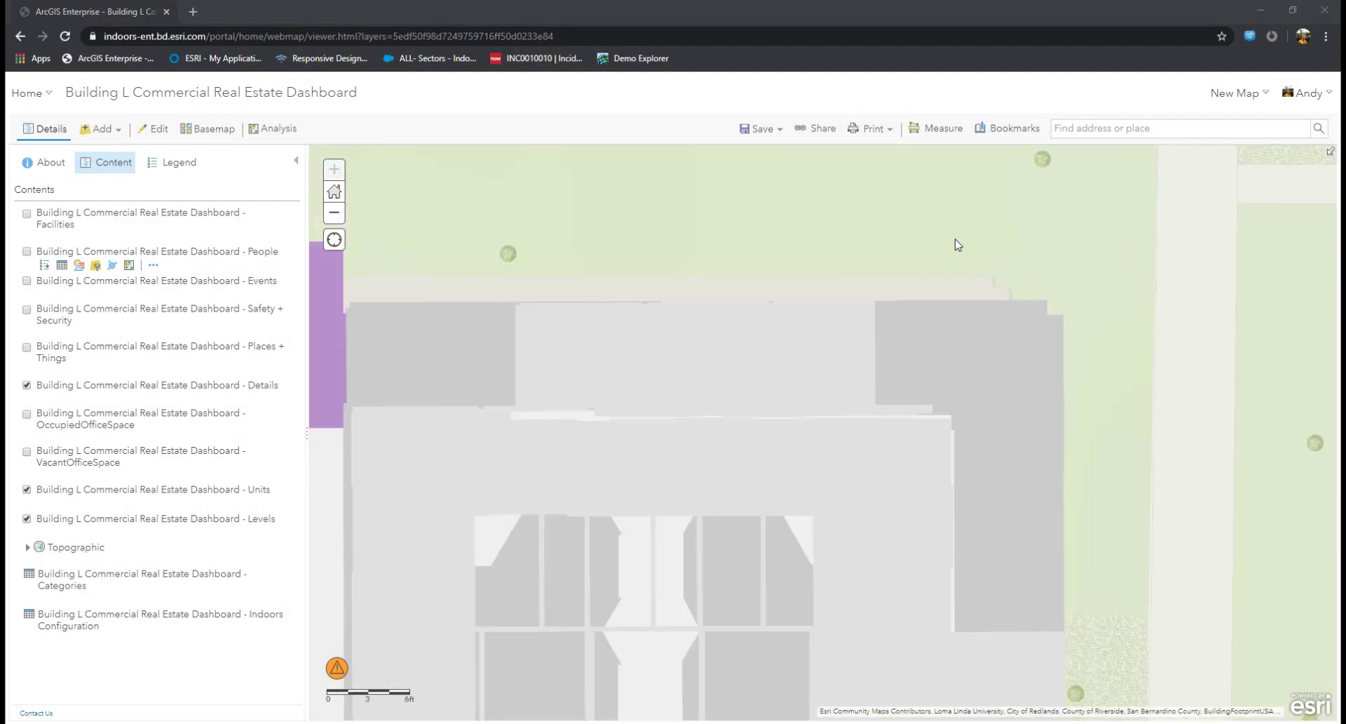
pyautogui.click(1050, 281)
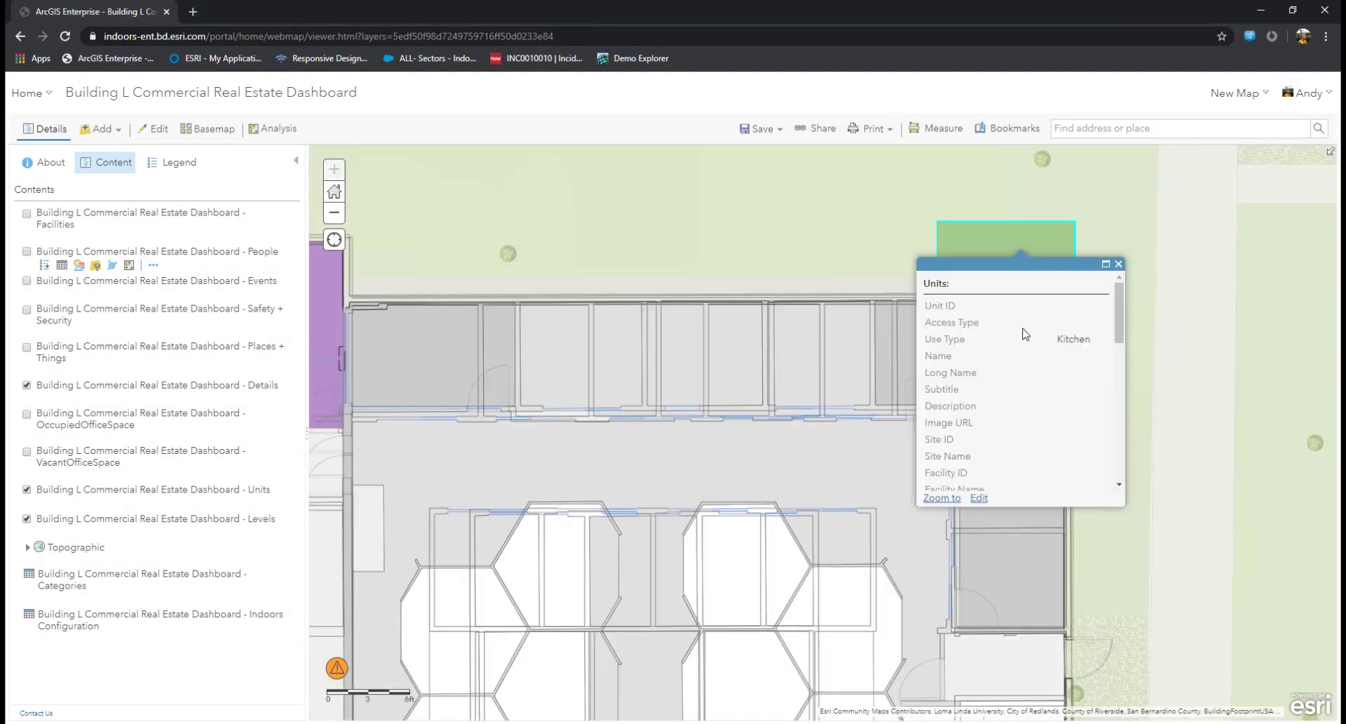
pyautogui.scroll(-2, 1023, 336)
pyautogui.scroll(-5, 1025, 345)
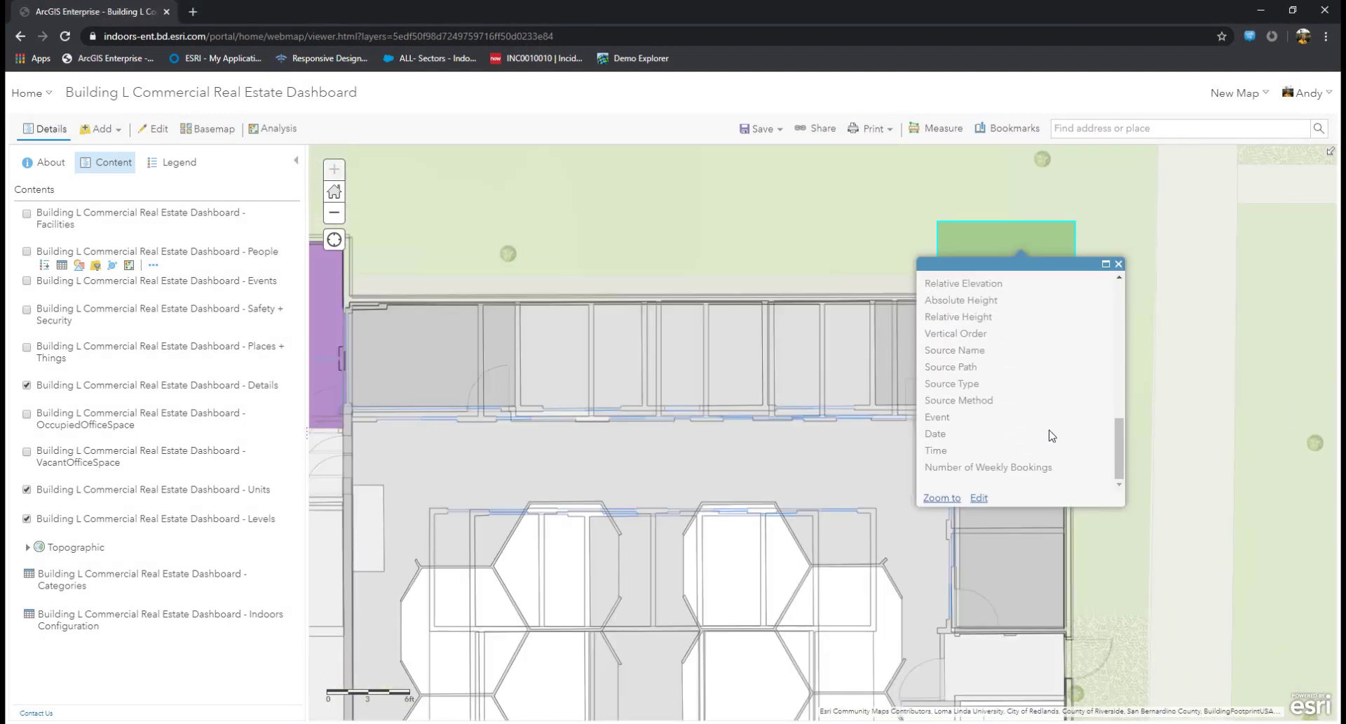
pyautogui.scroll(7, 1051, 428)
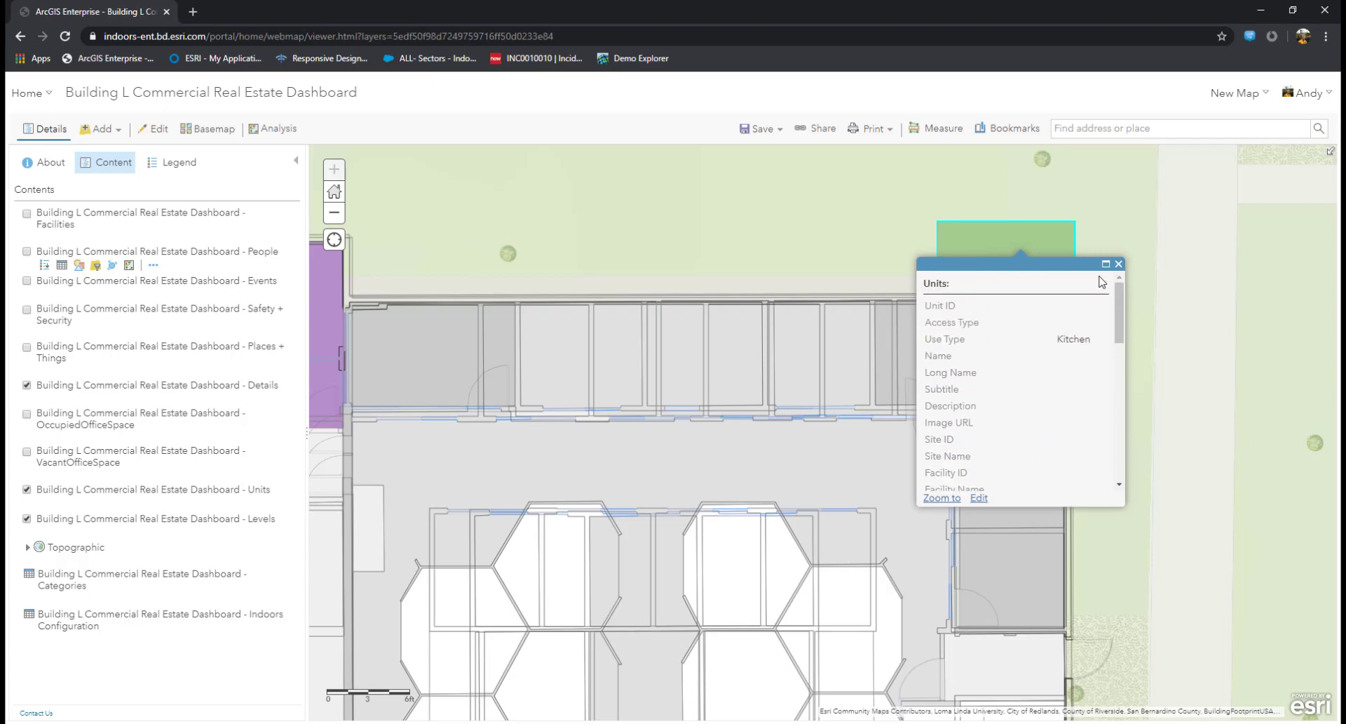
pyautogui.click(1119, 264)
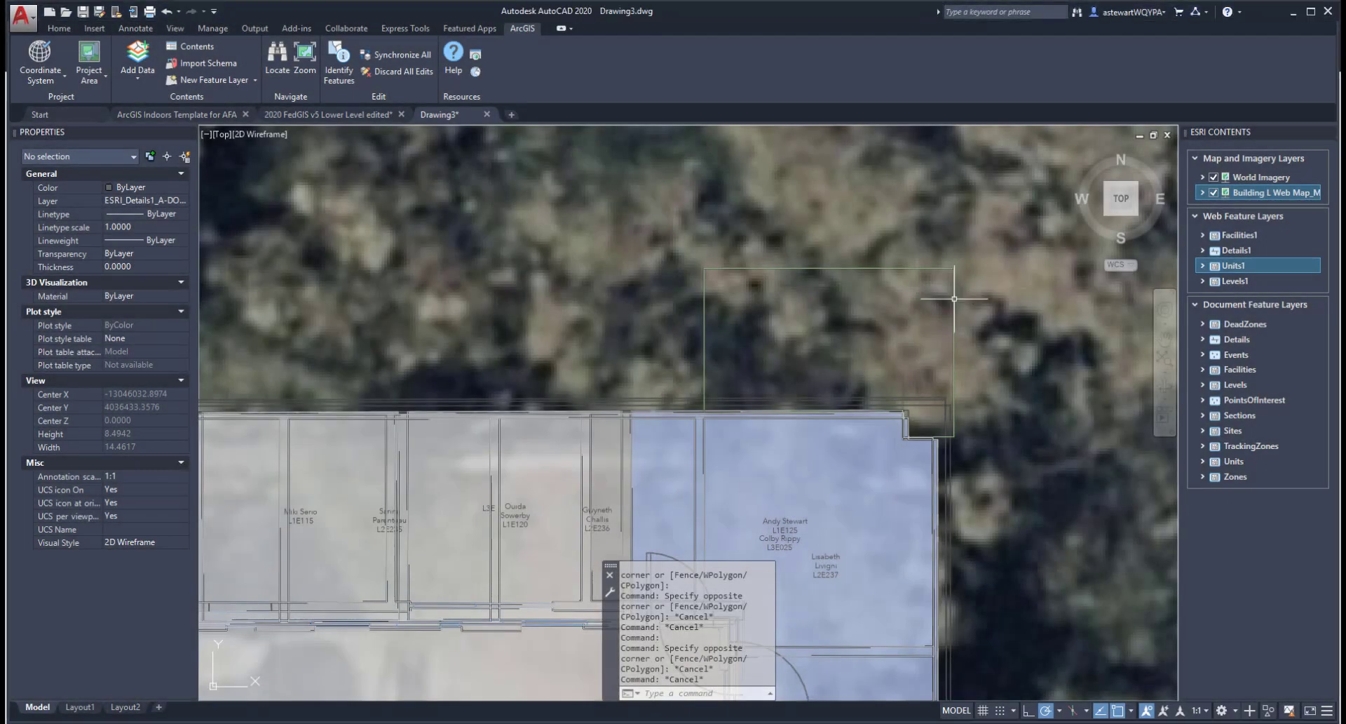
# Step: In AutoCAD, select the new kitchen polygon and open the Units1 attribute table showing only the selected record
pyautogui.click(935, 303)
pyautogui.click(989, 322)
pyautogui.click(989, 323)
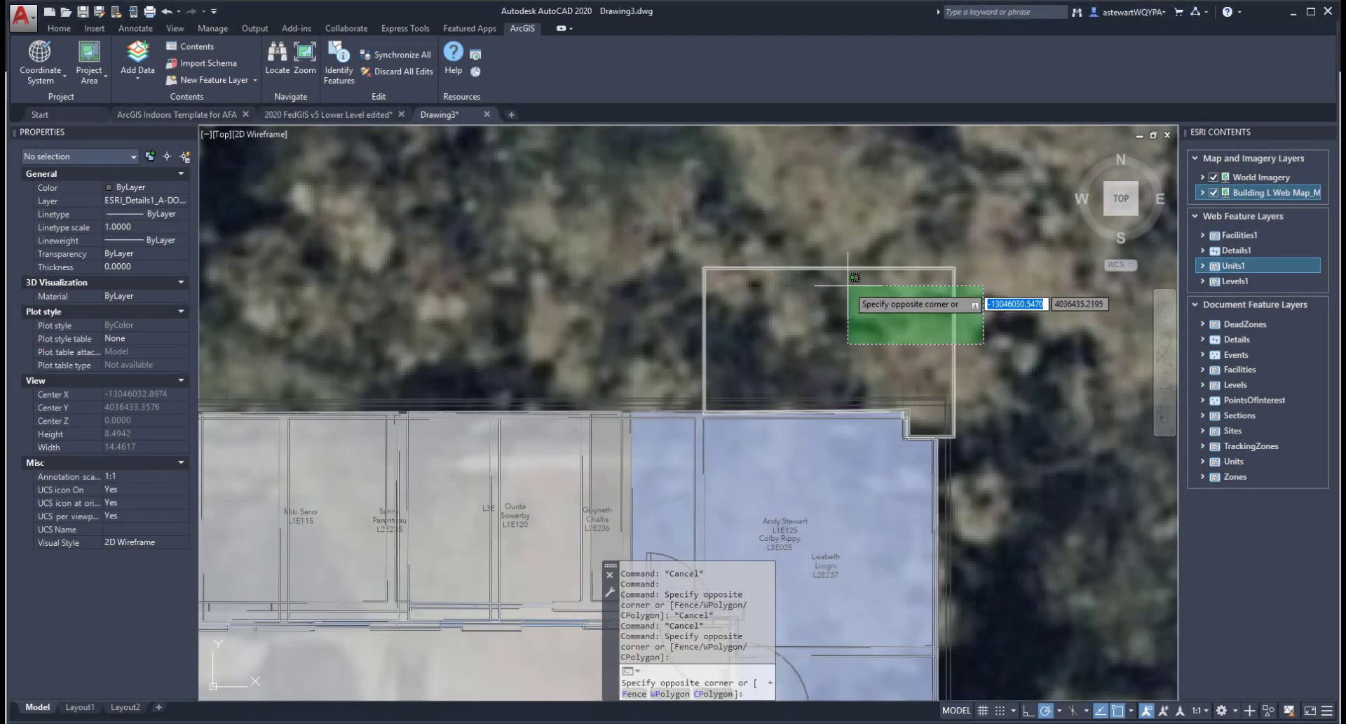
pyautogui.click(849, 285)
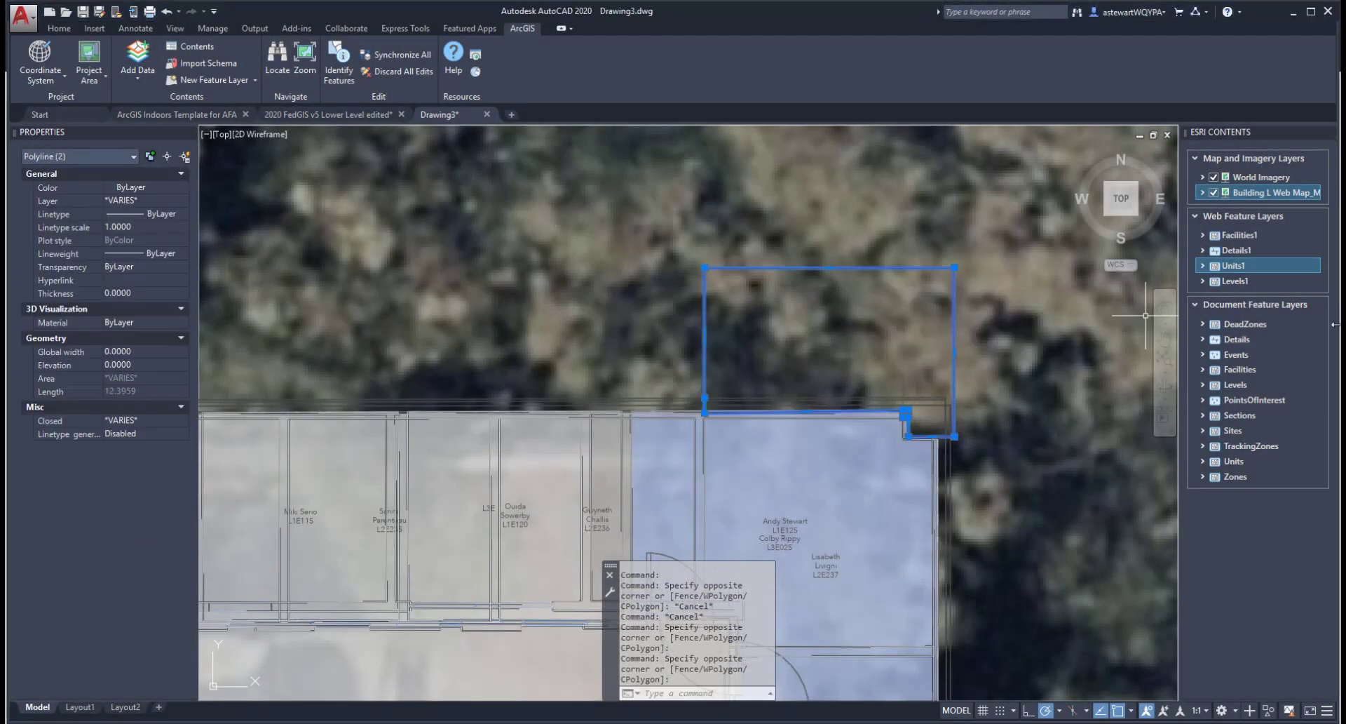
pyautogui.click(1203, 267)
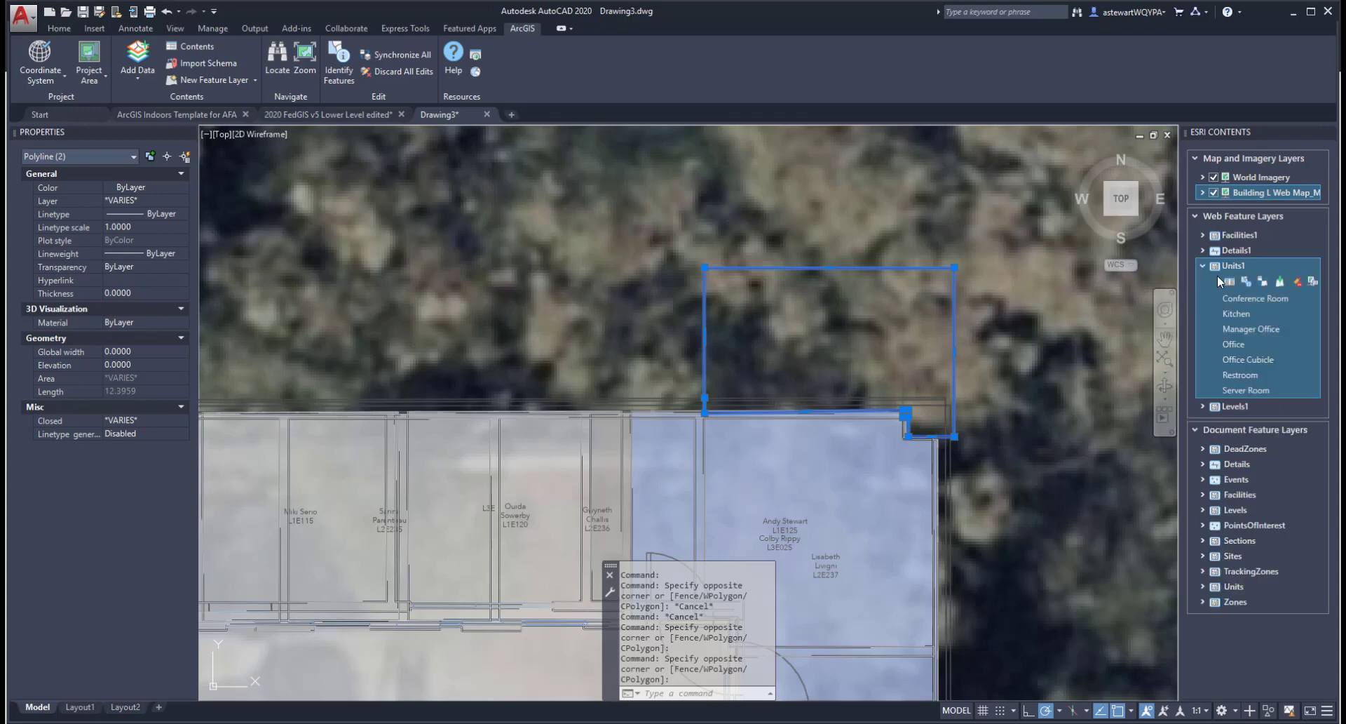
pyautogui.click(1313, 281)
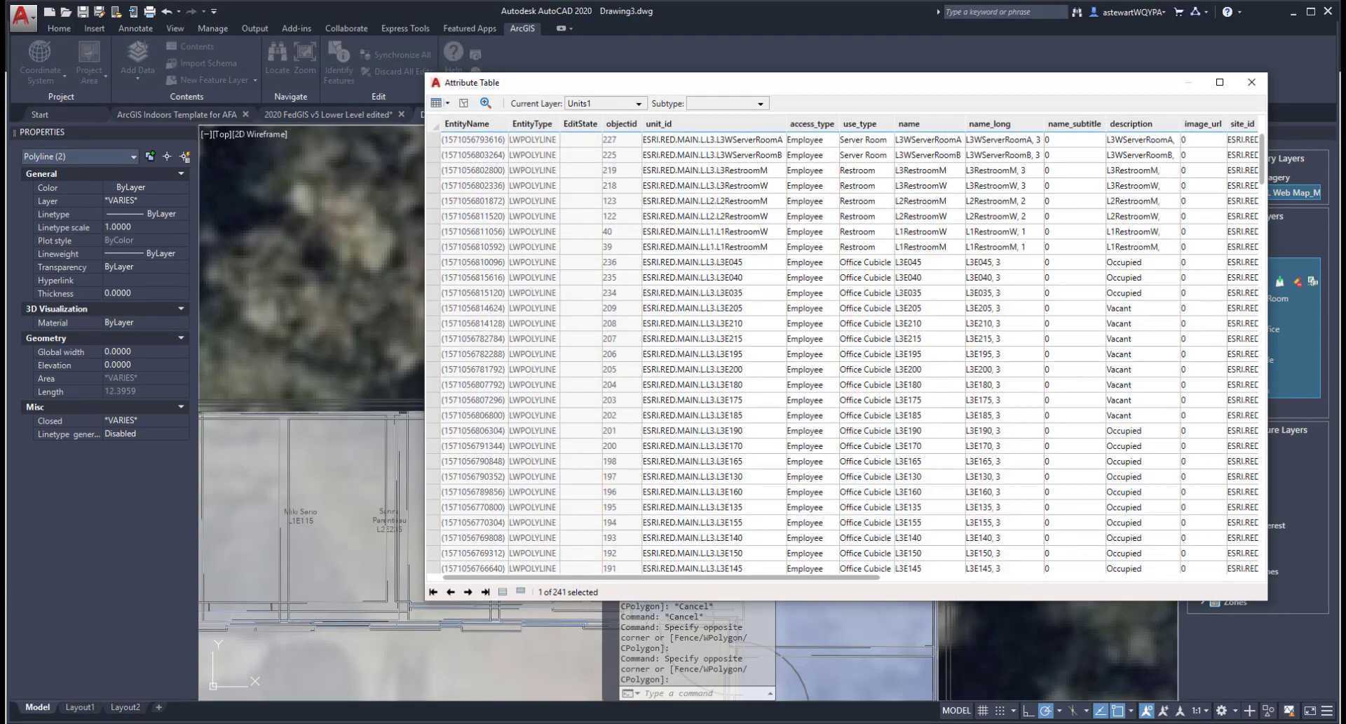
pyautogui.click(520, 591)
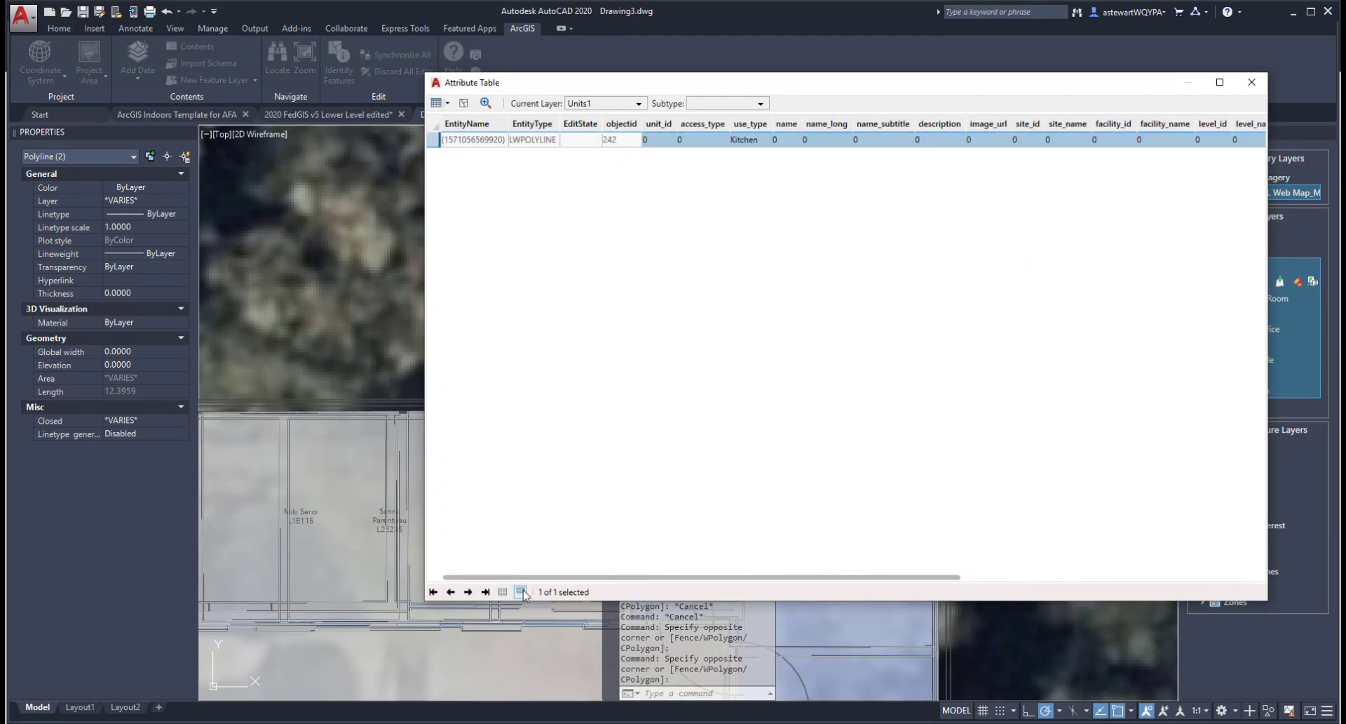
# Step: Set the kitchen's access_type to Employee, name and name_long to Kitchen.L.1.Building, and description to "This Kitchen was Built in 2010"
pyautogui.click(698, 139)
pyautogui.write('Employee')
pyautogui.click(778, 140)
pyautogui.write('Kitchen.')
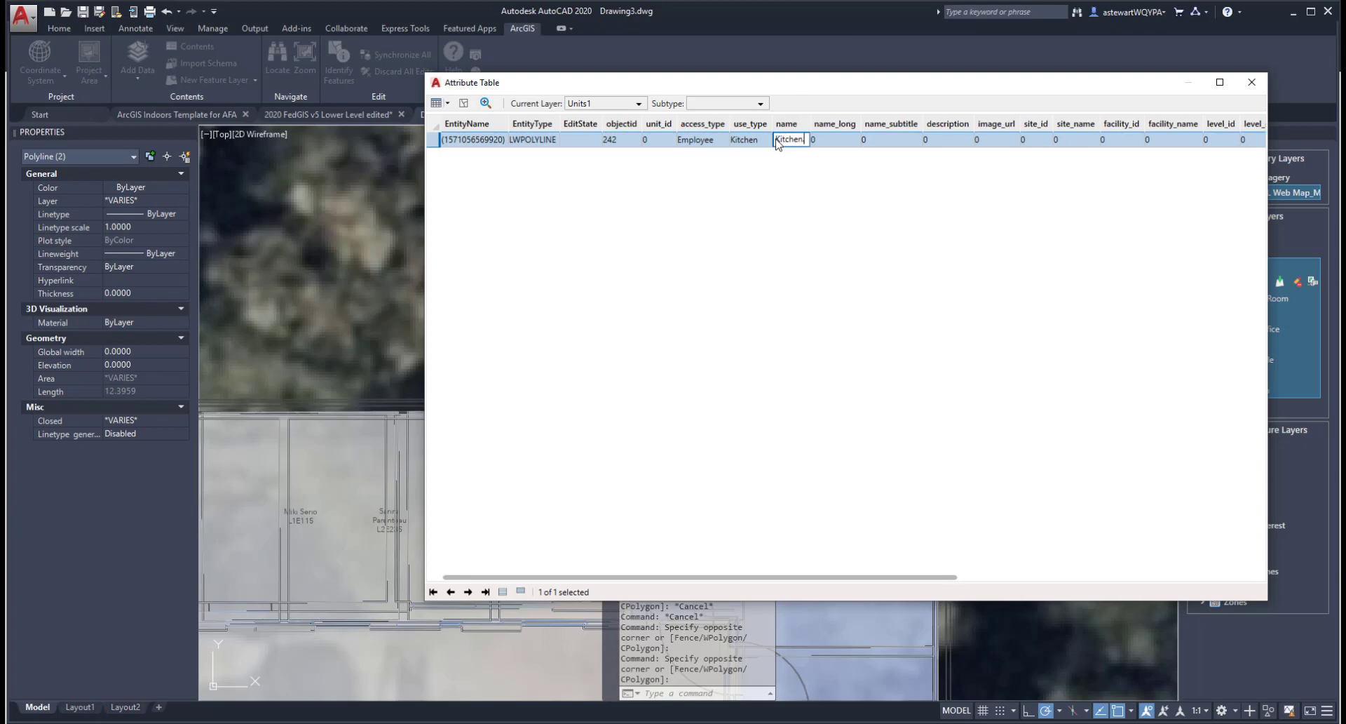
pyautogui.write('L.1.Building')
pyautogui.click(880, 140)
pyautogui.write('Kitchen.L.1.Building')
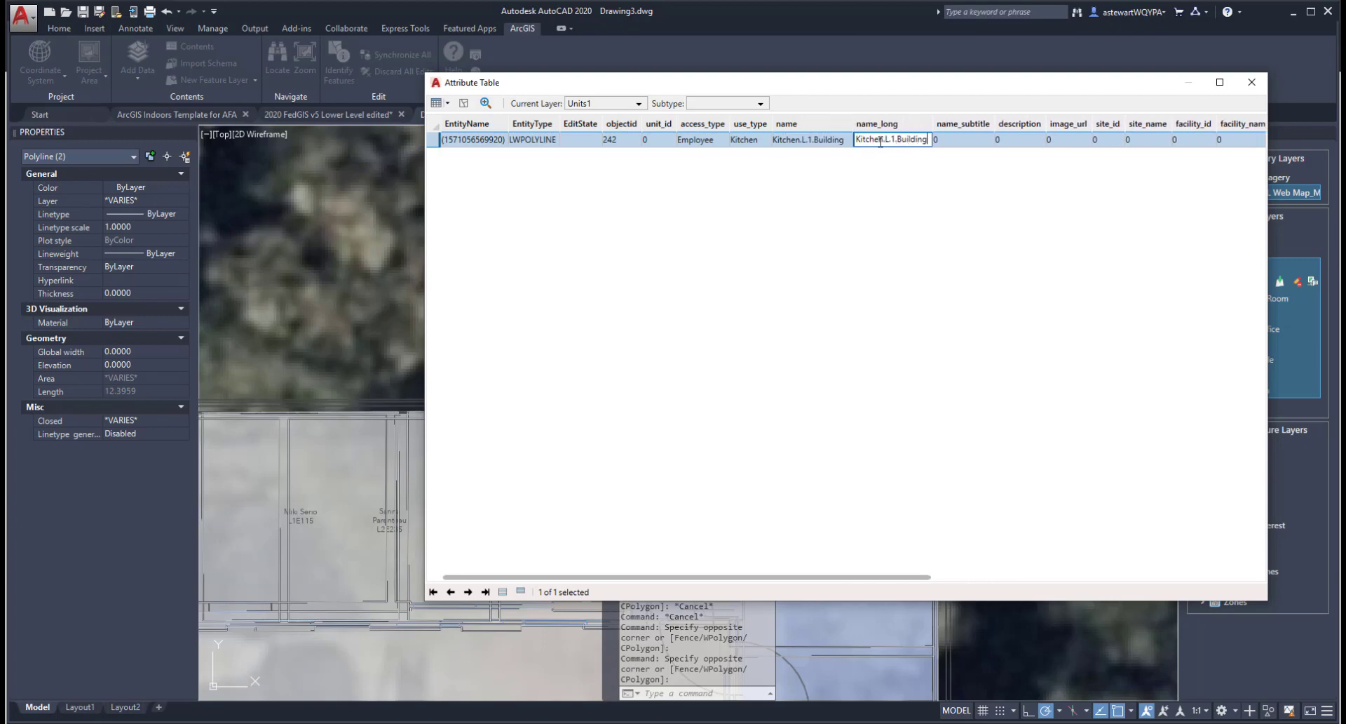
pyautogui.click(1031, 140)
pyautogui.write('This Kitchen was Built in 2010')
# Step: Fill in the kitchen record's level_name, set its level_number to 1, and close the attribute table
pyautogui.moveTo(915, 577); pyautogui.dragTo(1252, 575)
pyautogui.click(793, 140)
pyautogui.write('10')
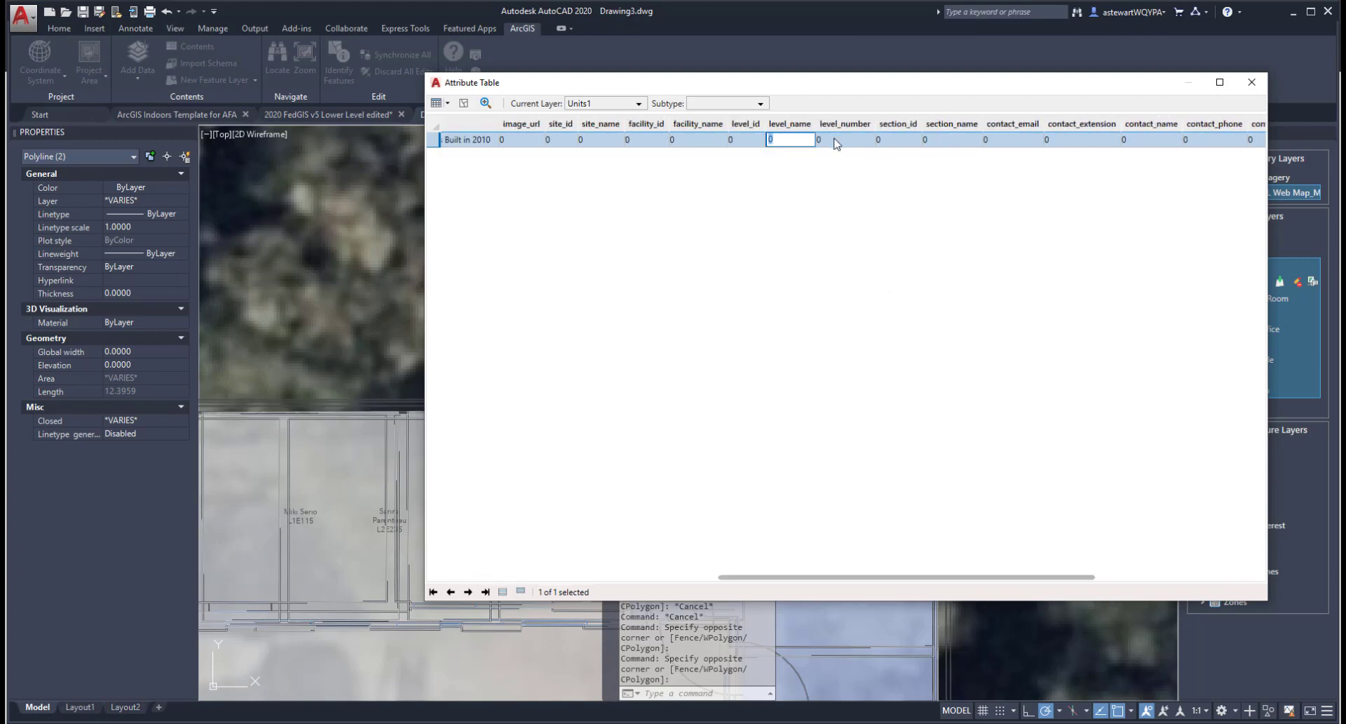
pyautogui.click(839, 139)
pyautogui.write('1')
pyautogui.click(611, 138)
pyautogui.moveTo(1082, 577); pyautogui.dragTo(1215, 569)
pyautogui.click(1240, 577)
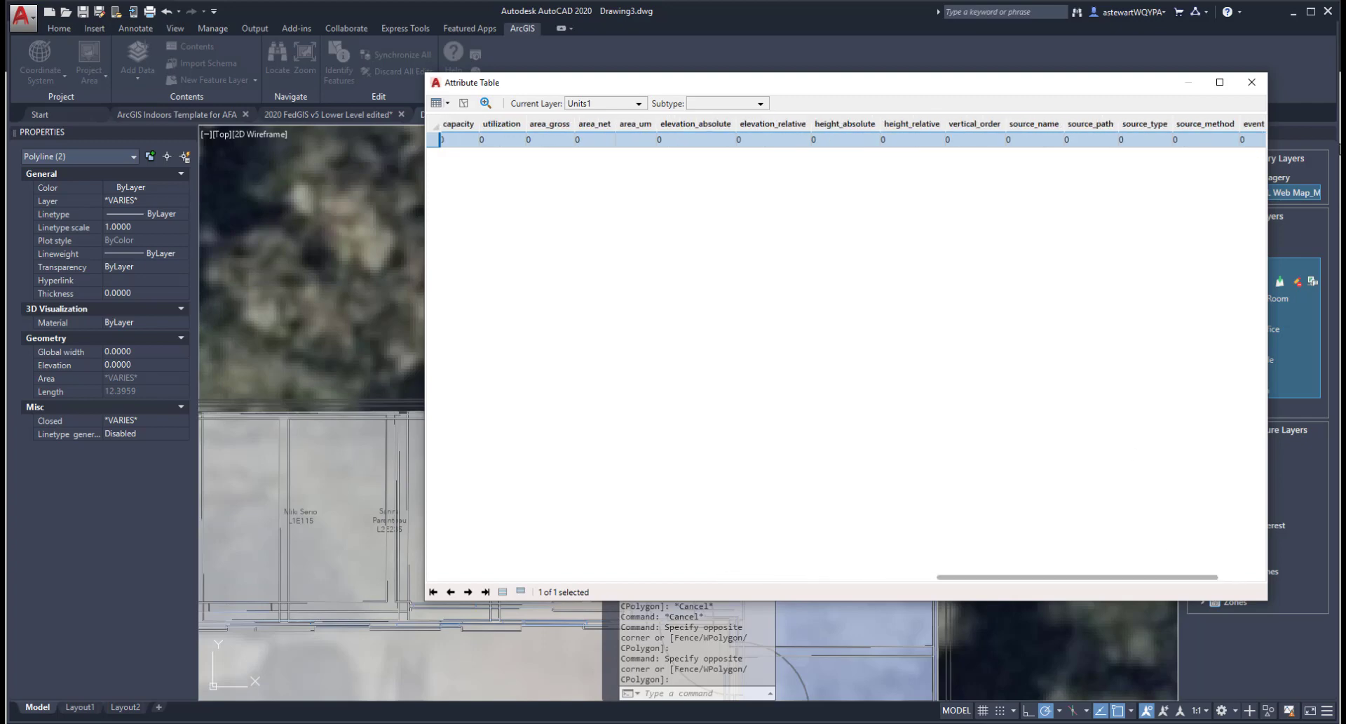
pyautogui.click(982, 140)
pyautogui.click(1245, 82)
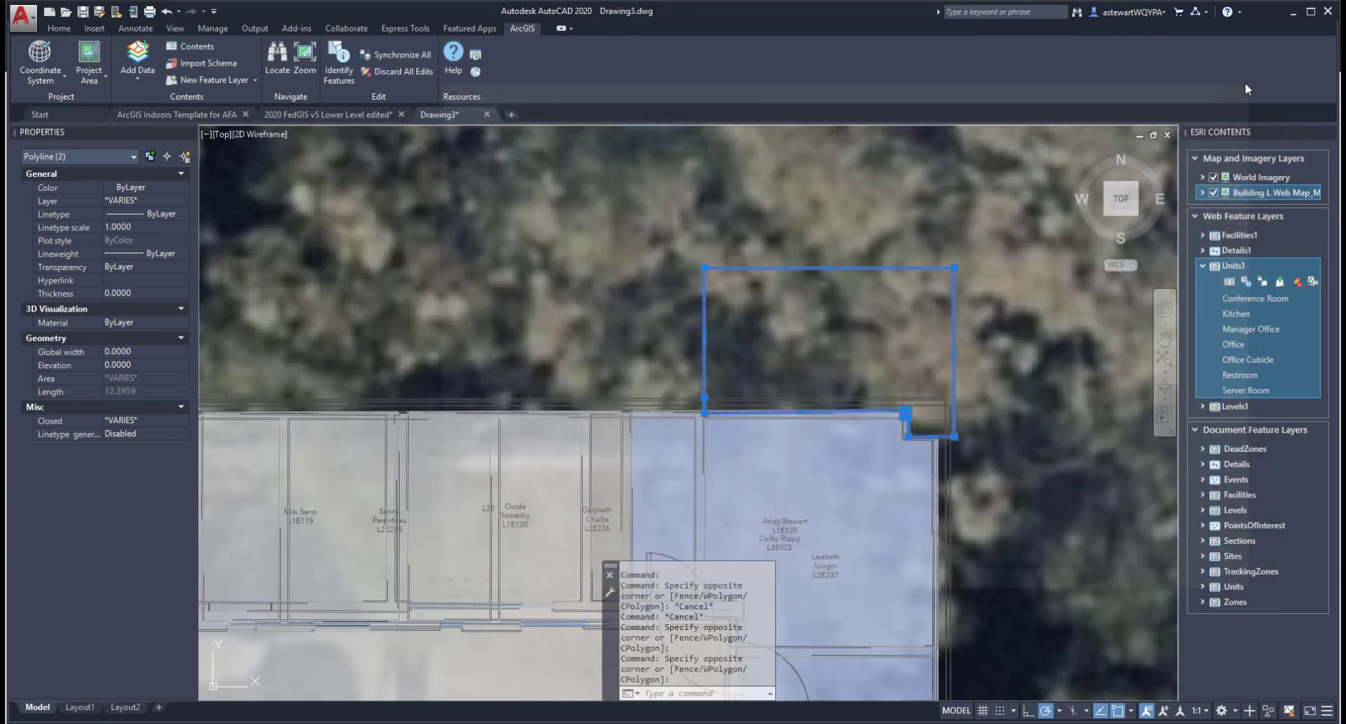
# Step: Collapse the Units1 web feature layer and synchronize it to publish the kitchen's attribute edits to the portal
pyautogui.click(1204, 266)
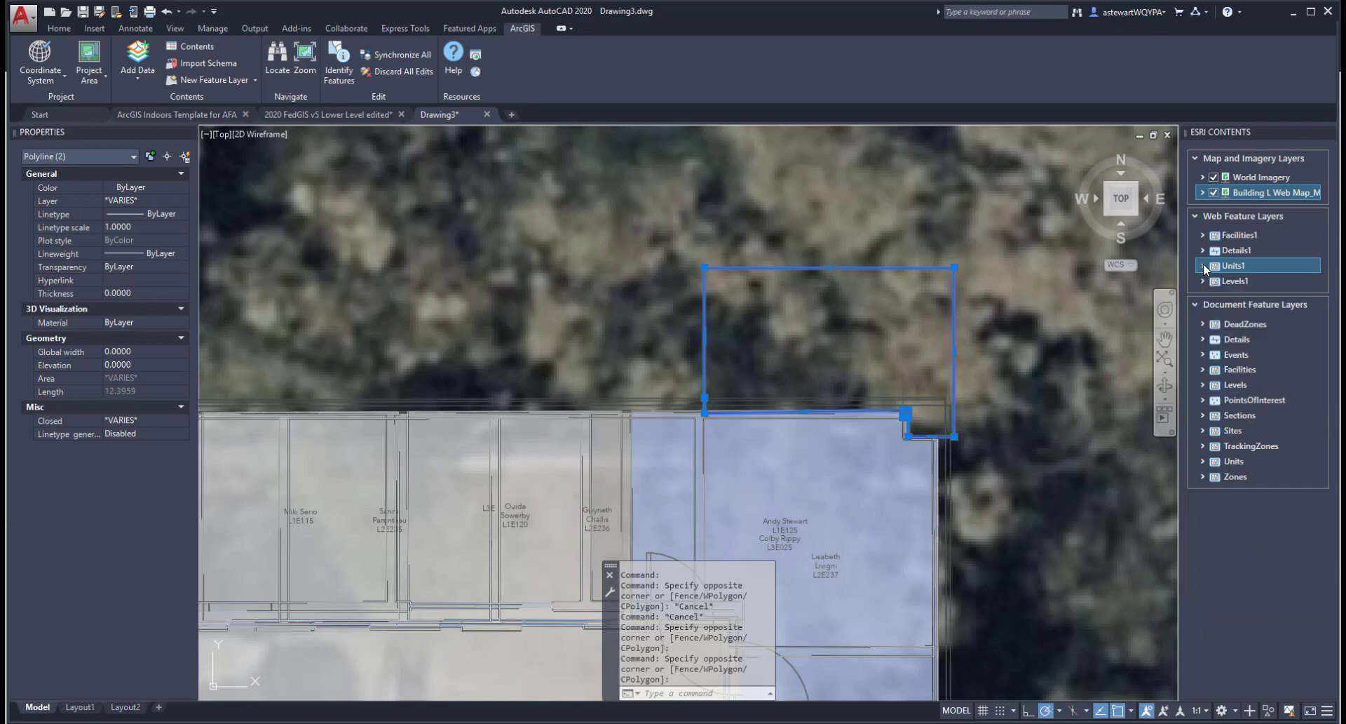
pyautogui.rightClick(1246, 271)
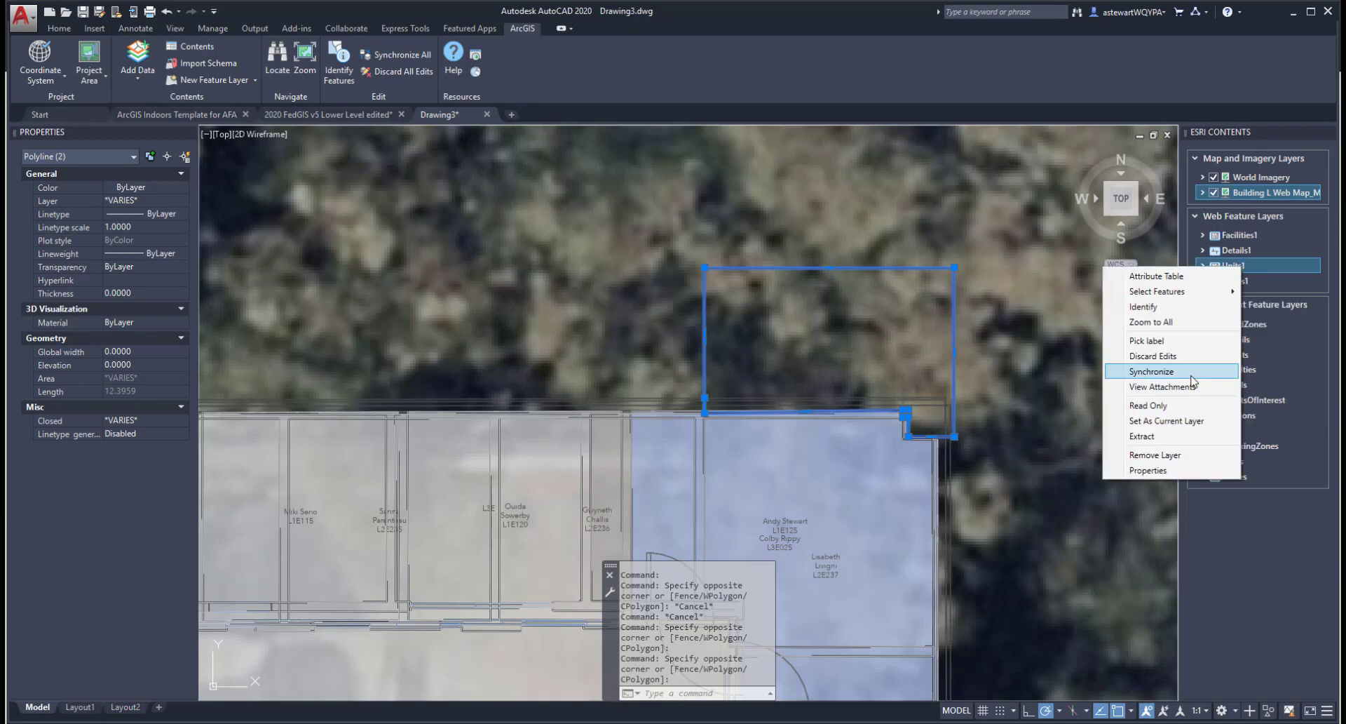
pyautogui.click(1178, 372)
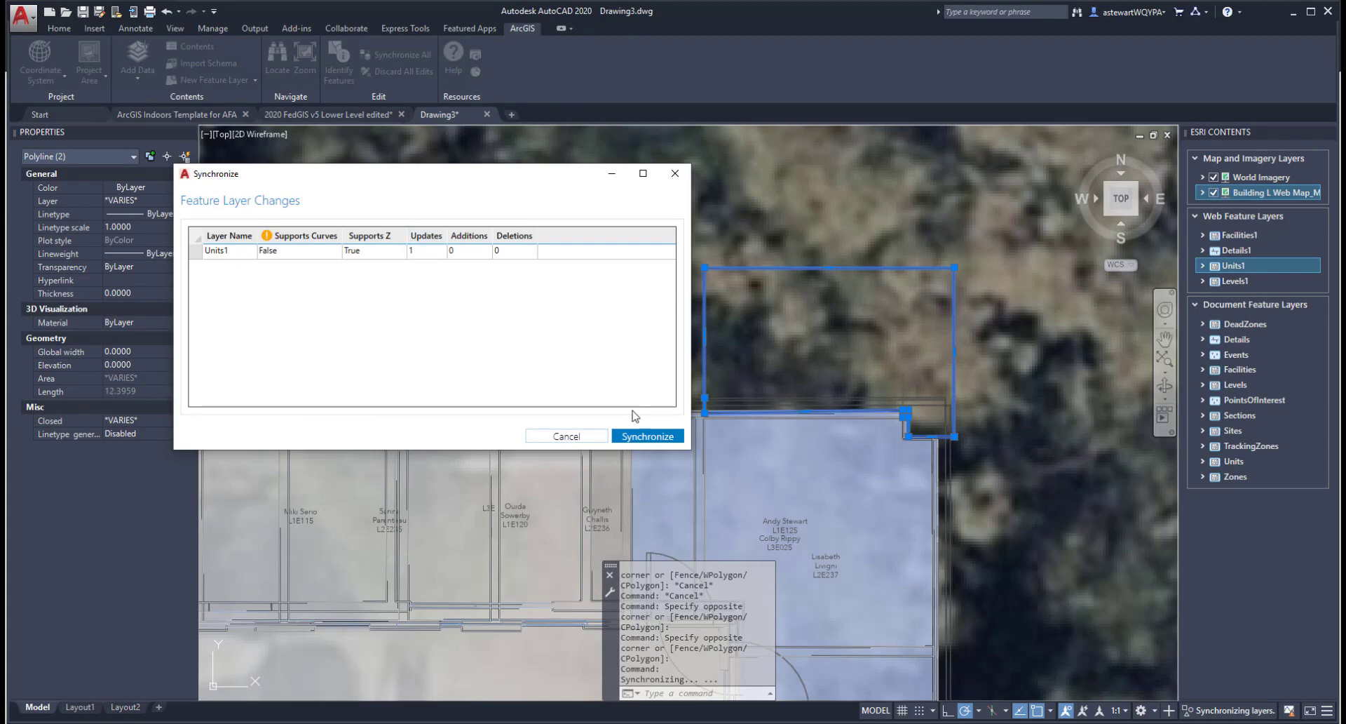
pyautogui.click(648, 437)
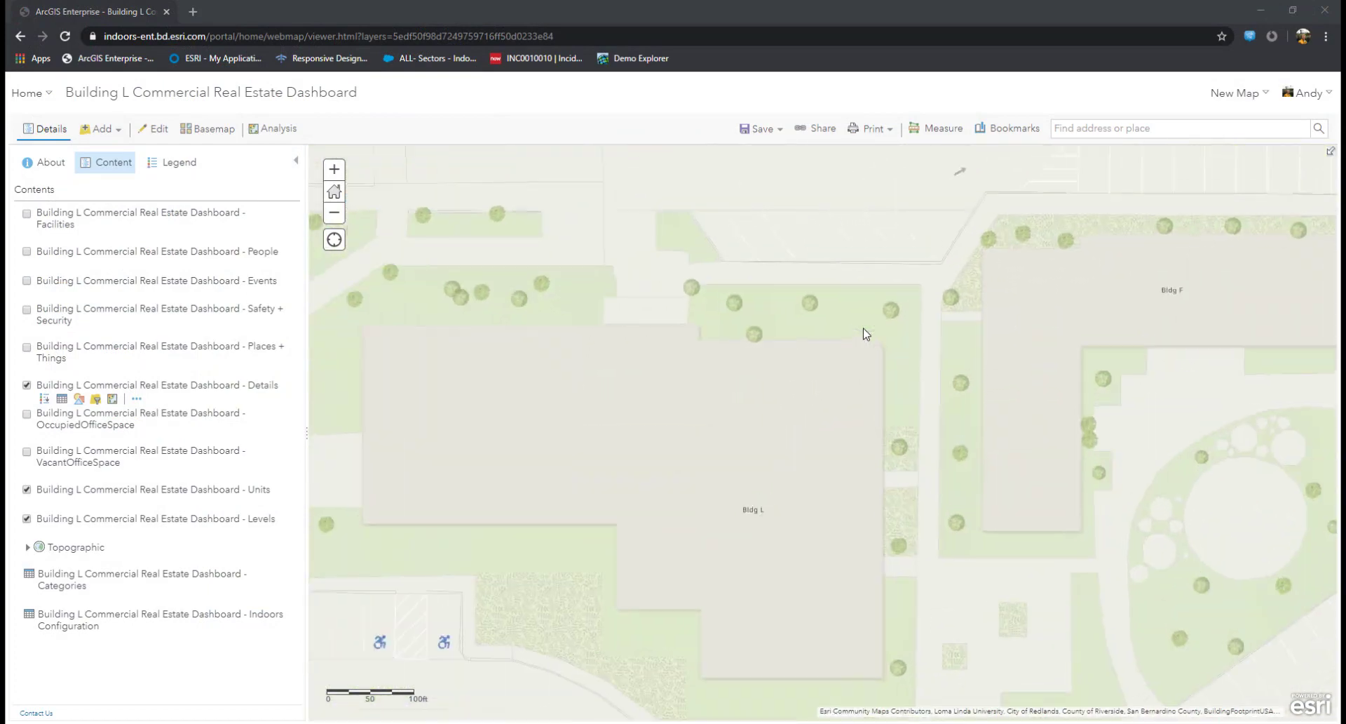
# Step: In the Building L Commercial Real Estate Dashboard web map, check the synchronized kitchen unit's attributes
pyautogui.scroll(4, 866, 335)
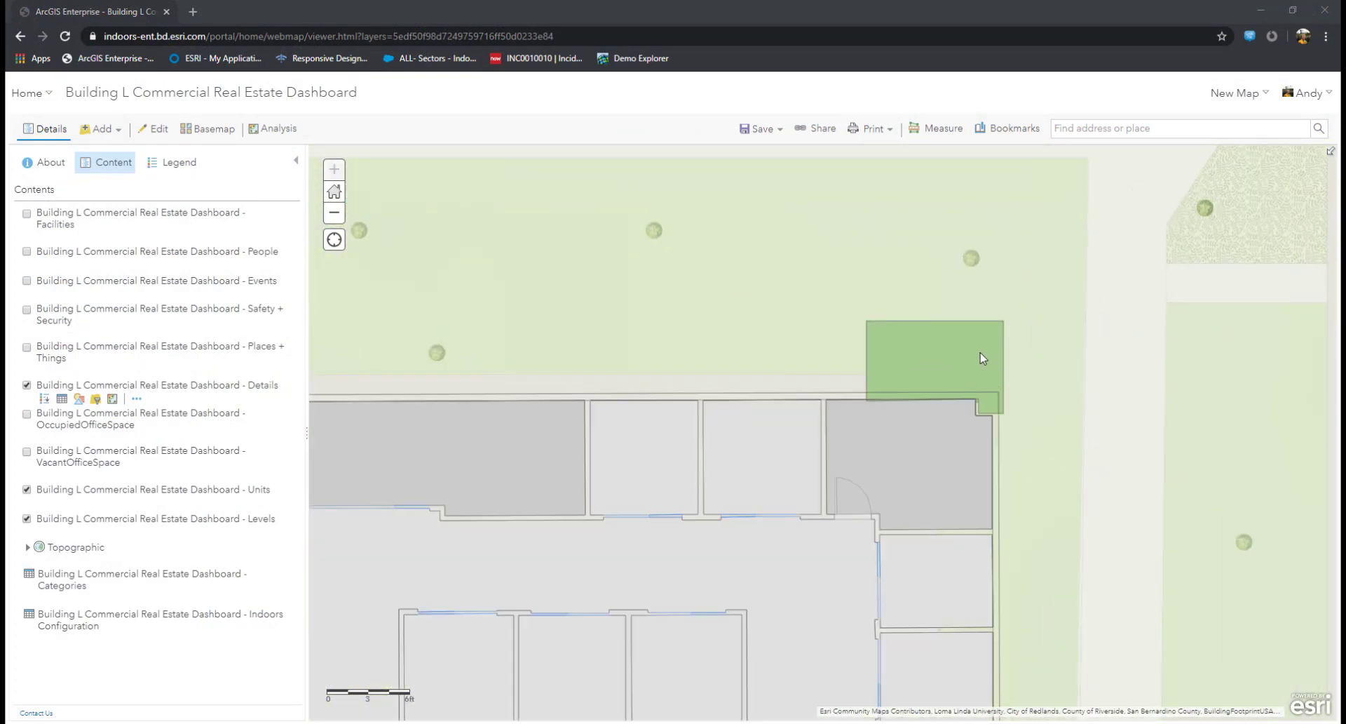
pyautogui.click(982, 354)
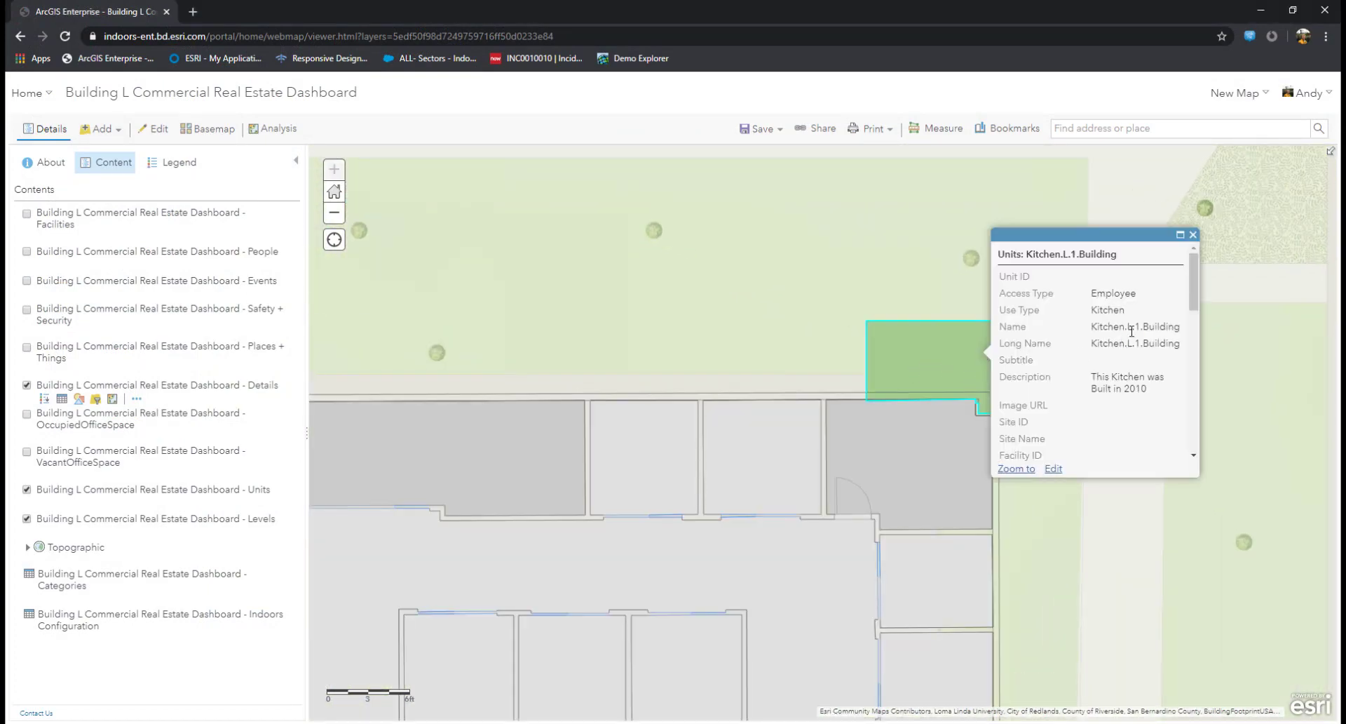